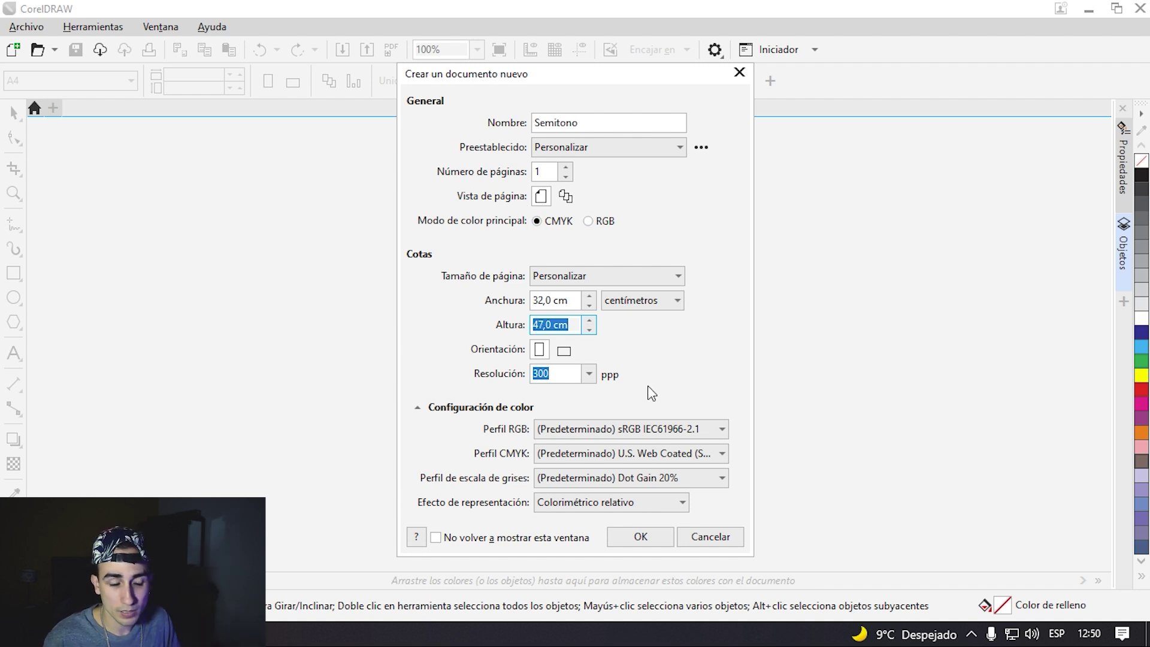
Create the one-page CMYK document named Semitono, 32 cm wide by 47 cm high at 300 ppp.
left_click(641, 536)
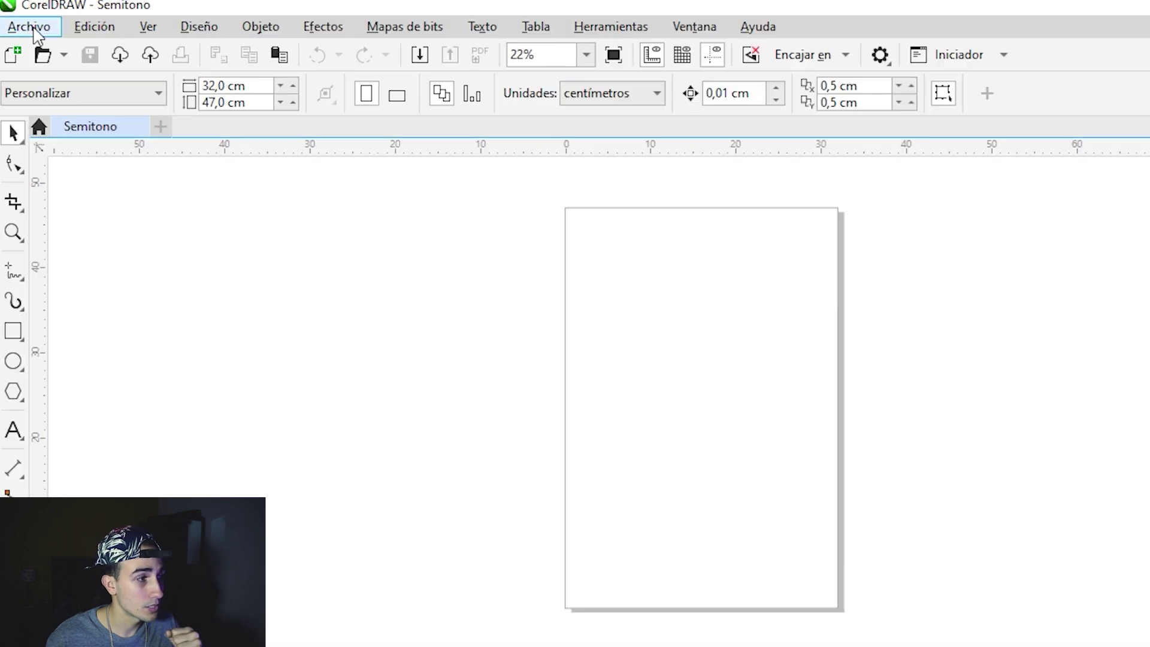
Import the 2pac image from Escritorio onto the page and delete it.
left_click(33, 30)
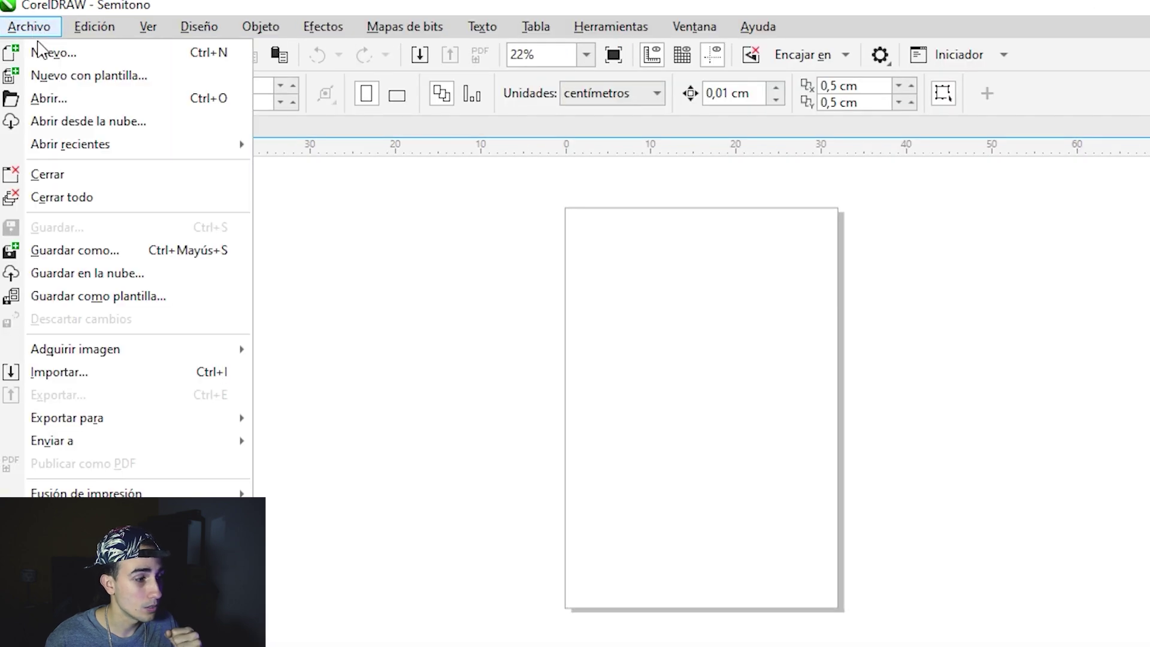
left_click(120, 383)
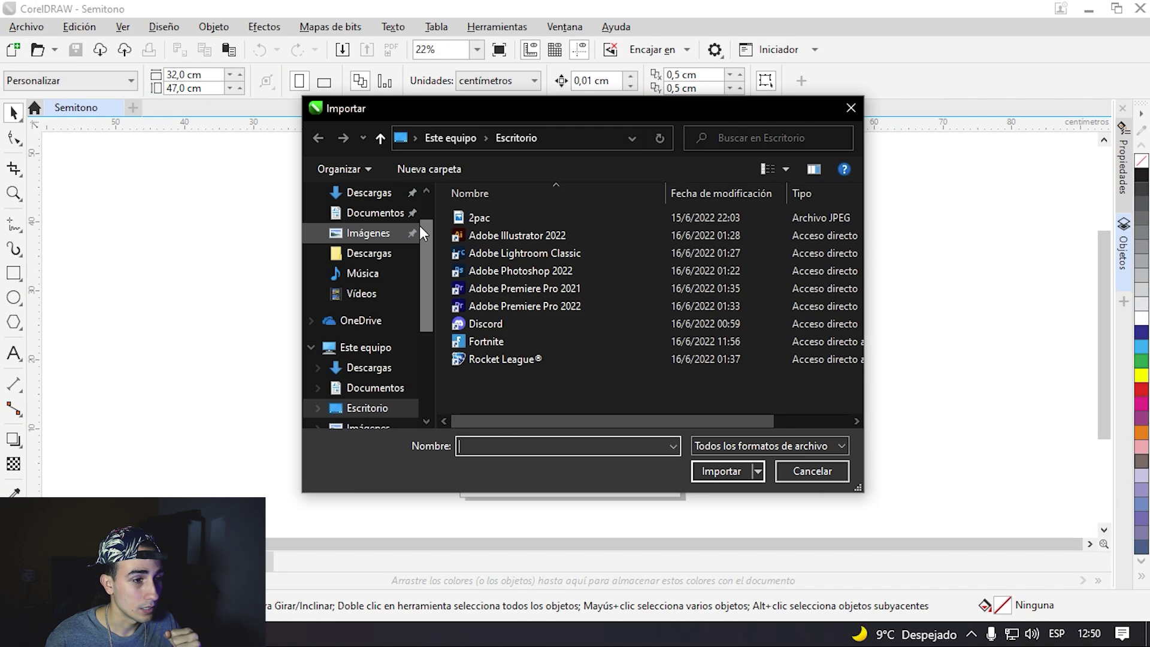
left_click(477, 219)
left_click(728, 473)
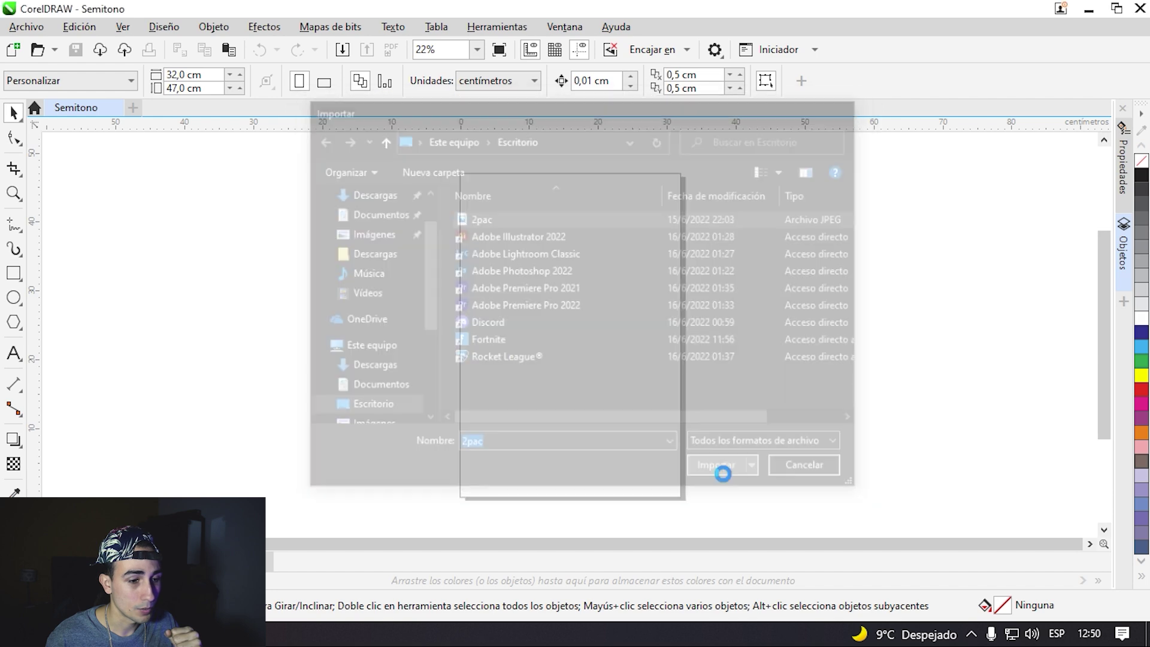
left_click(479, 203)
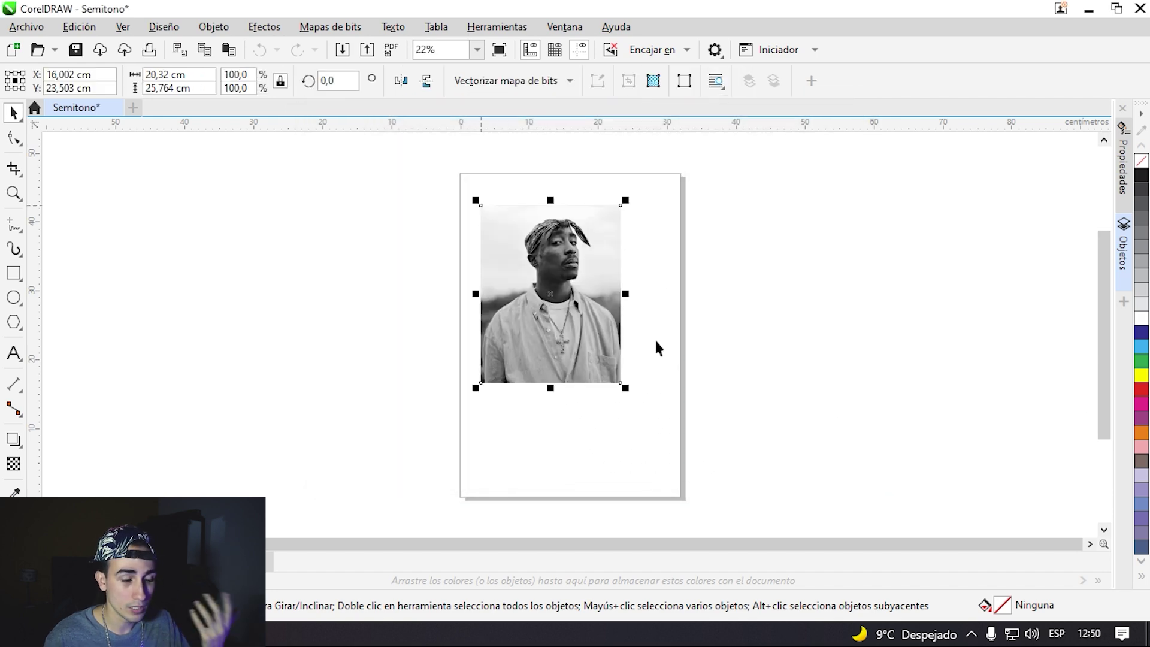
key("Delete")
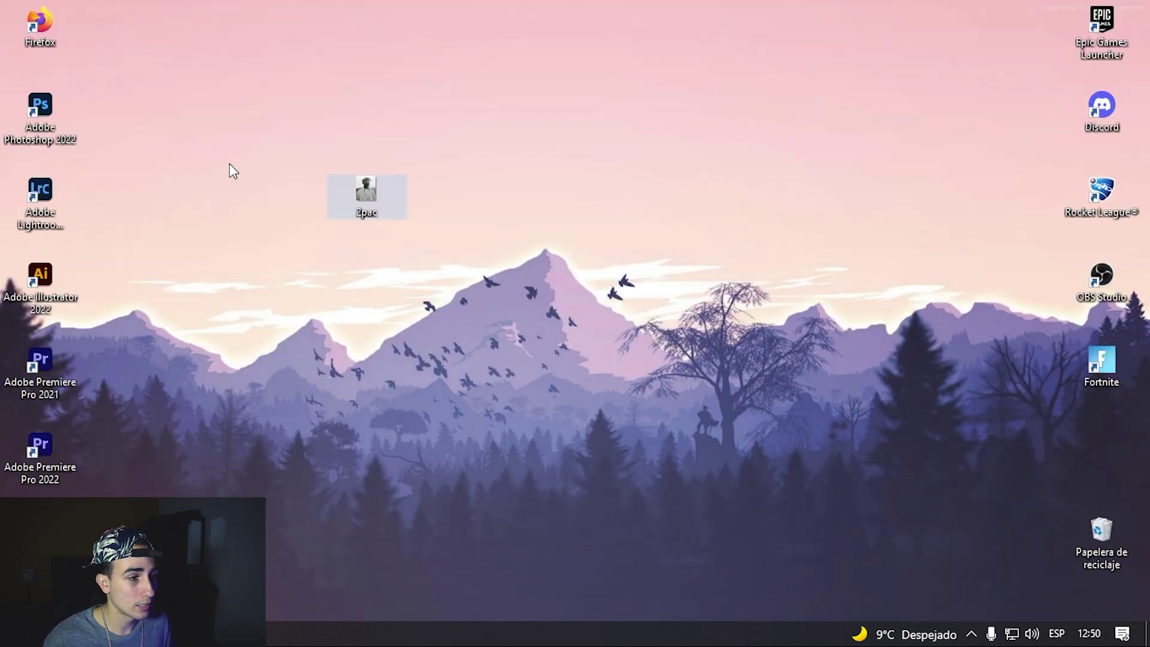
Bring the 2pac image from the desktop into the CorelDRAW document and centre it on the page.
left_click_drag(372, 191, 748, 406)
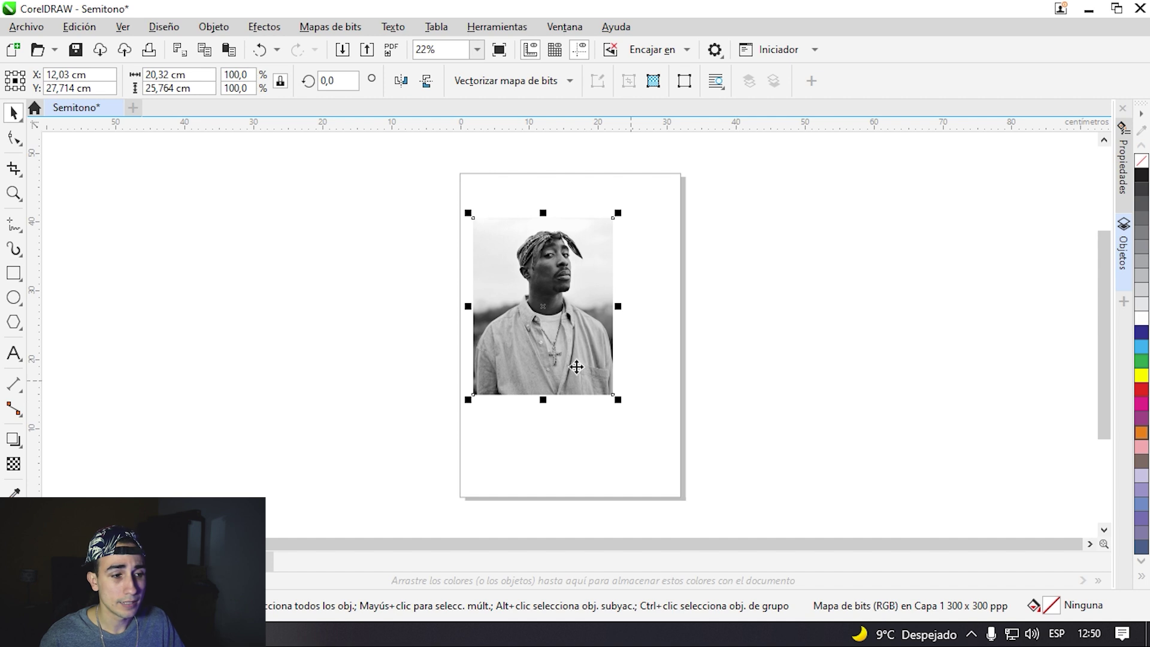
key("p")
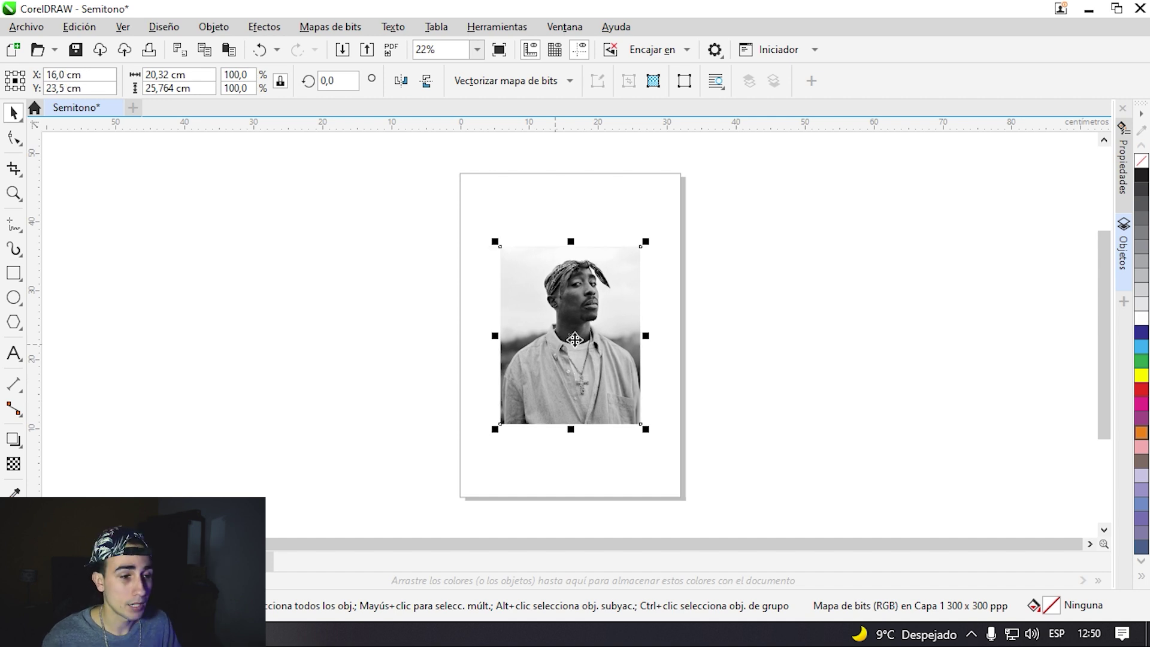
left_click(359, 270)
left_click(583, 332)
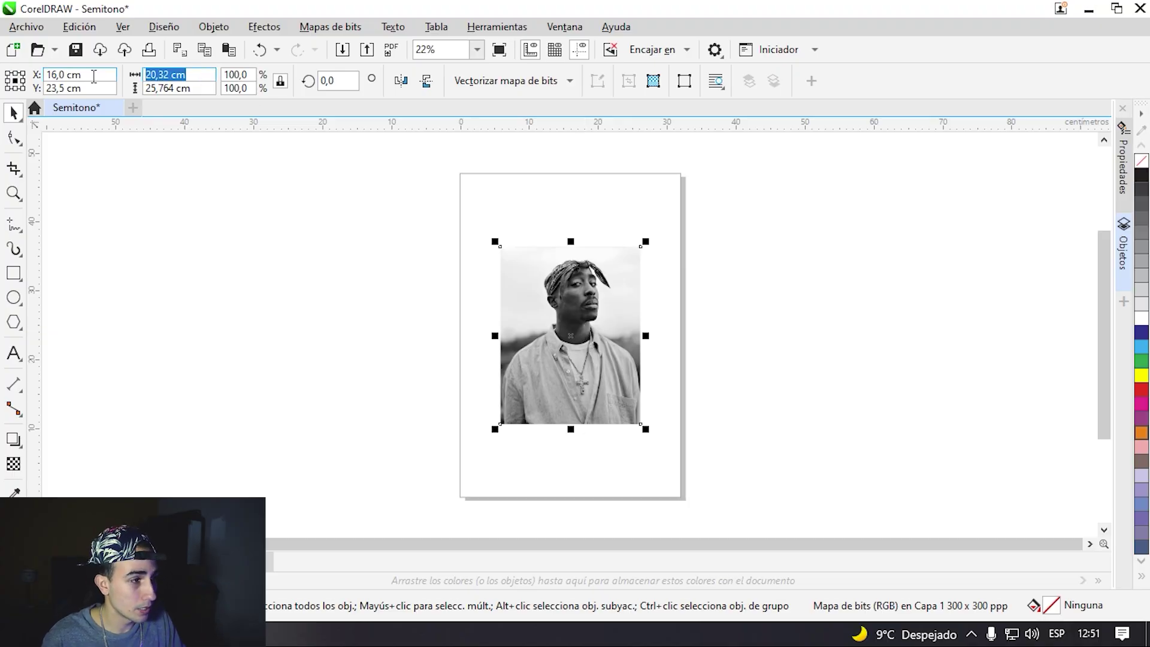
left_click(383, 250)
left_click(562, 312)
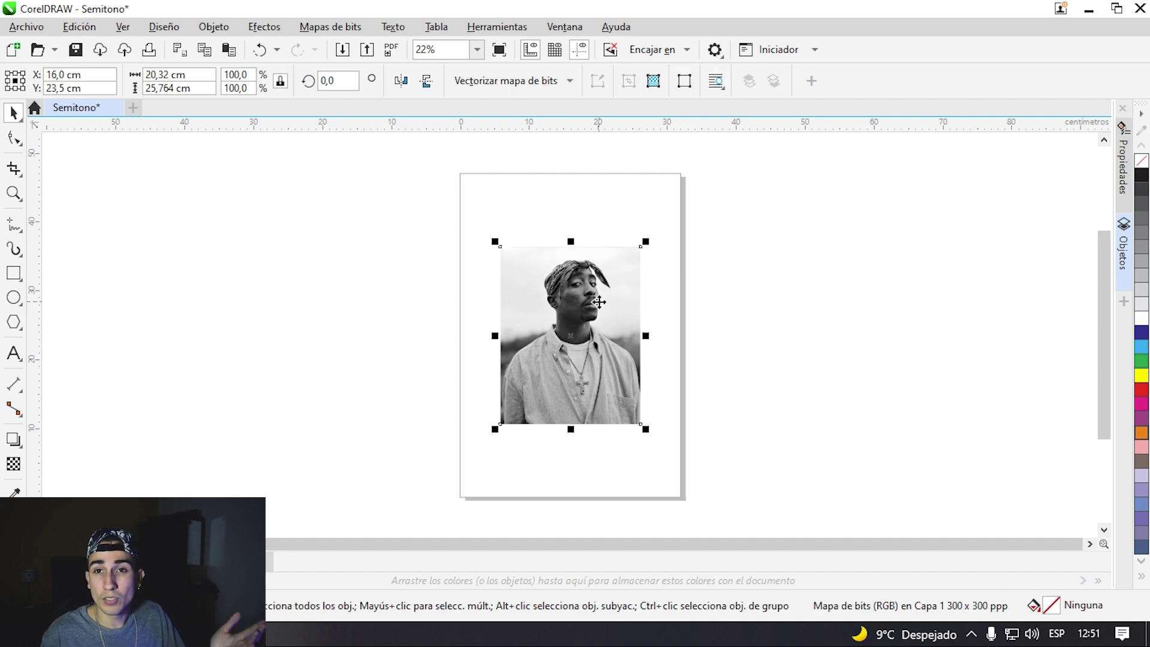
left_click(401, 286)
Set the imported photo's height to 40 cm with its proportions locked.
left_click(615, 308)
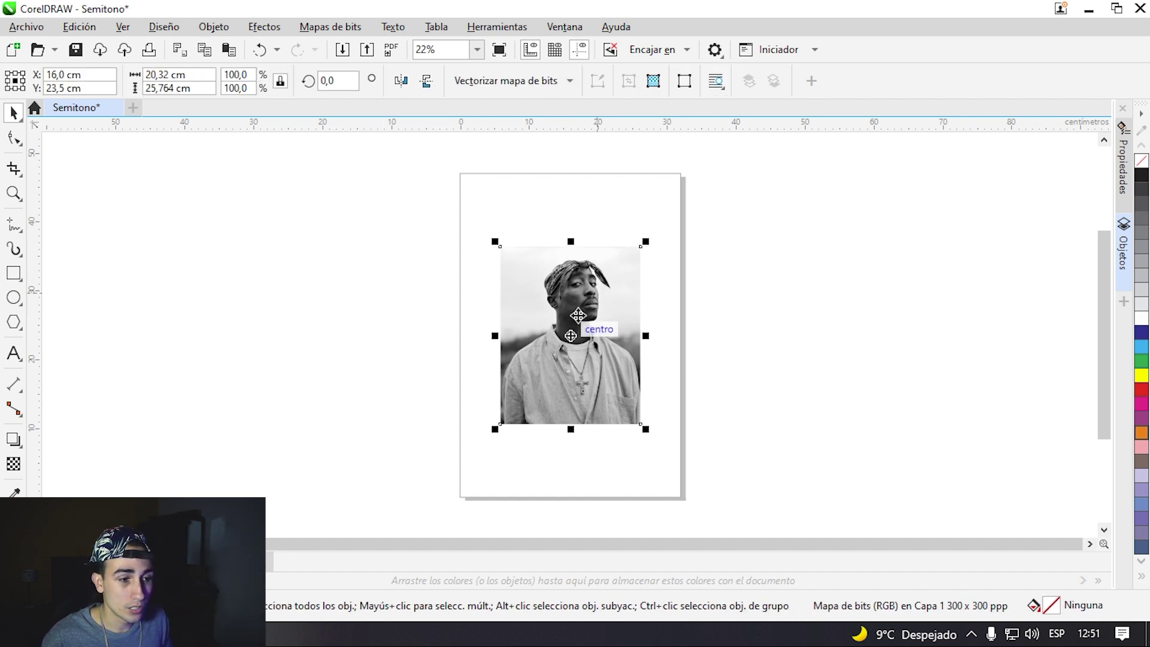
left_click(279, 83)
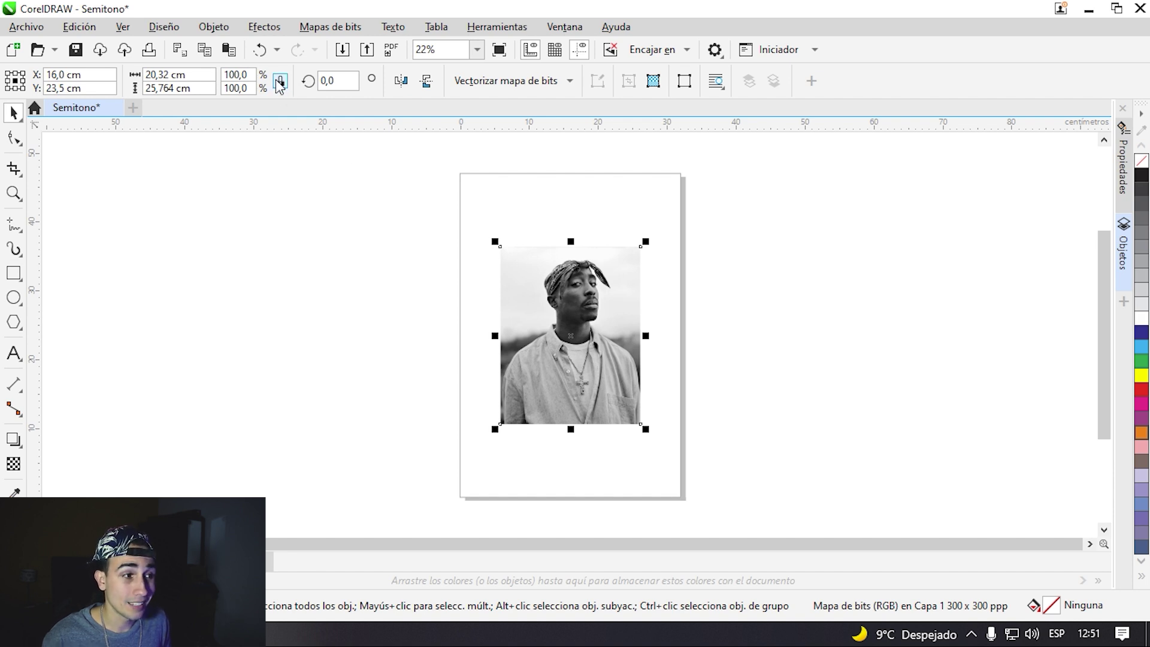
left_click_drag(215, 88, 29, 82)
type("40")
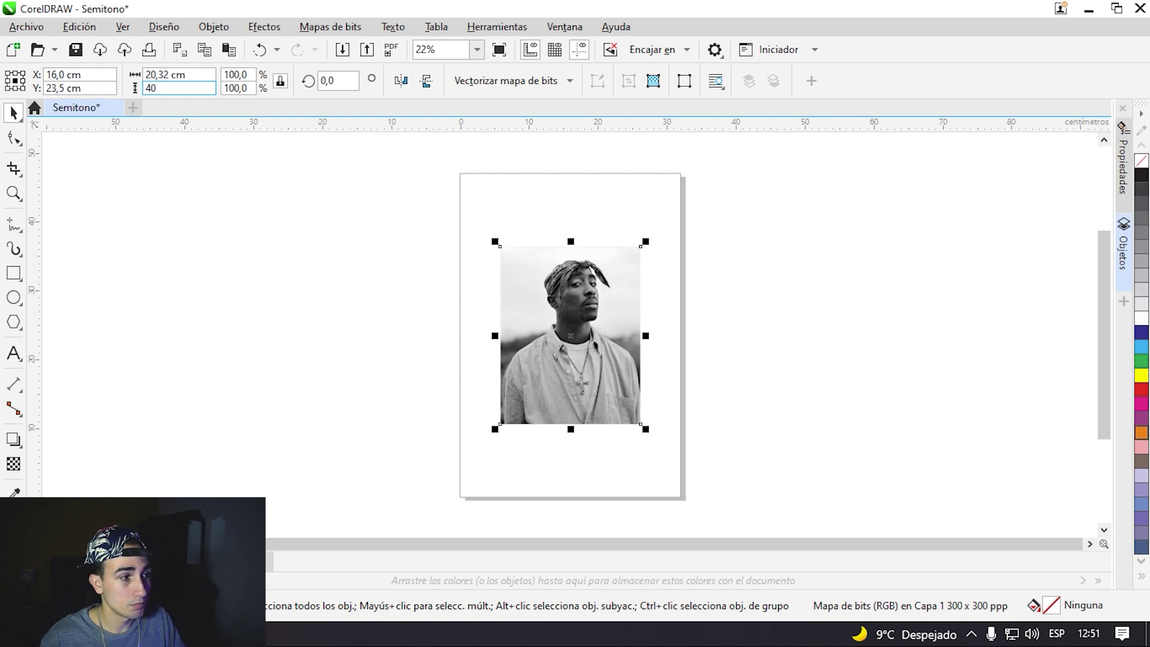
key("Return")
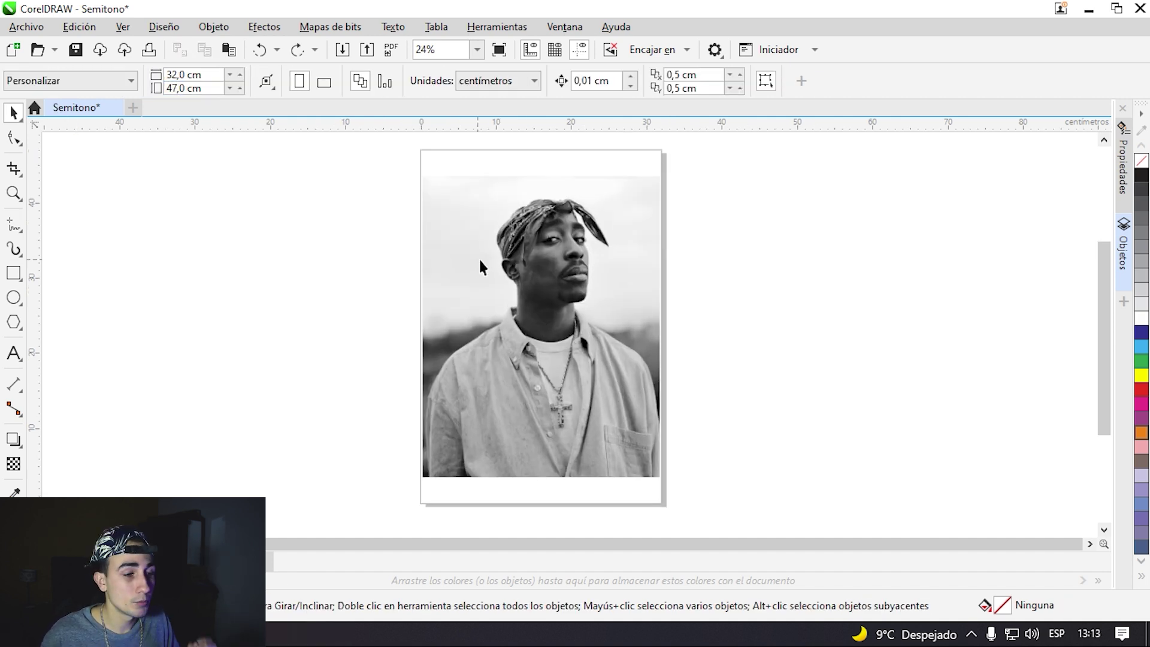
Start converting the selected photo to a bitmap, with Escala de grises (8 bits) as the colour mode.
left_click(502, 256)
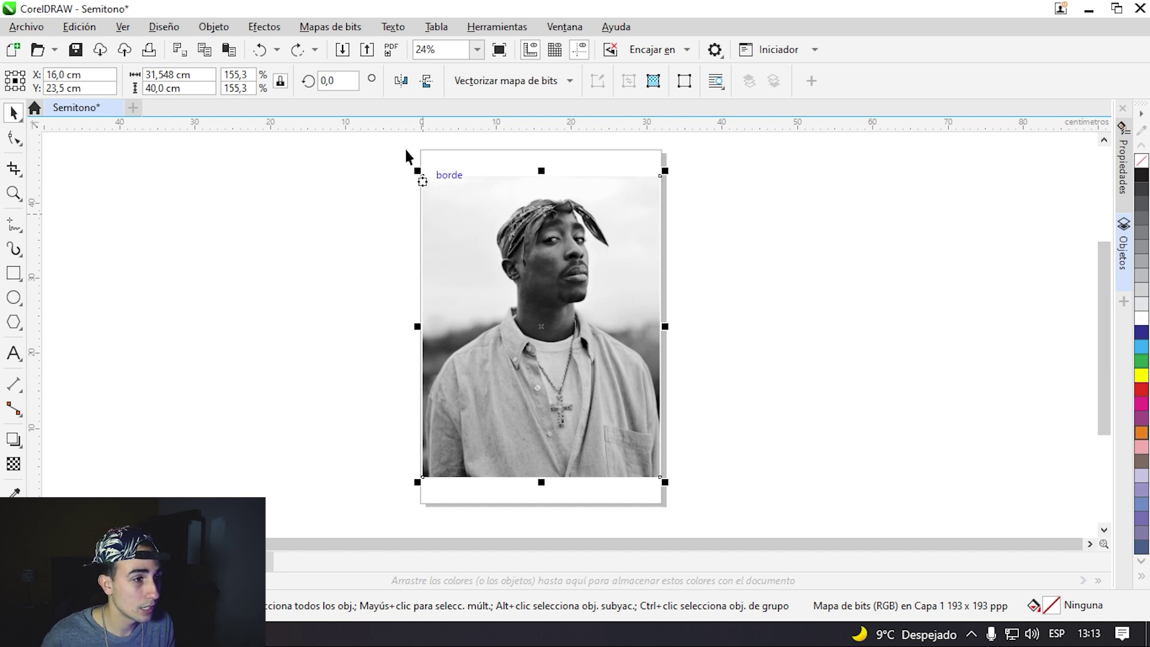
left_click(339, 30)
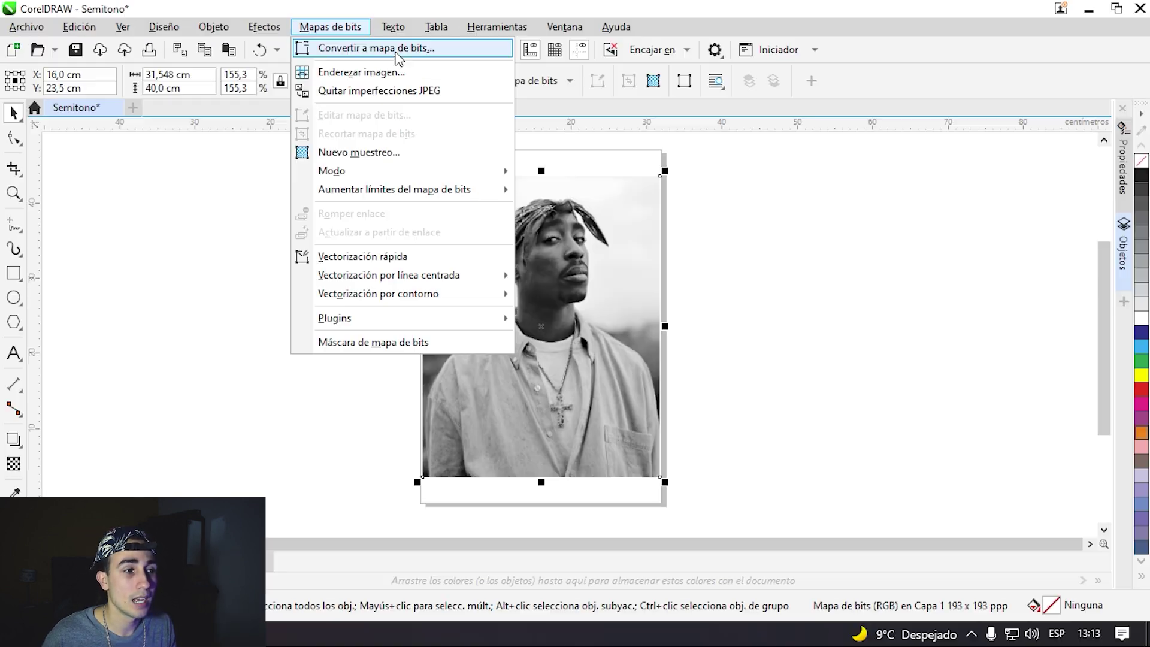
left_click(396, 52)
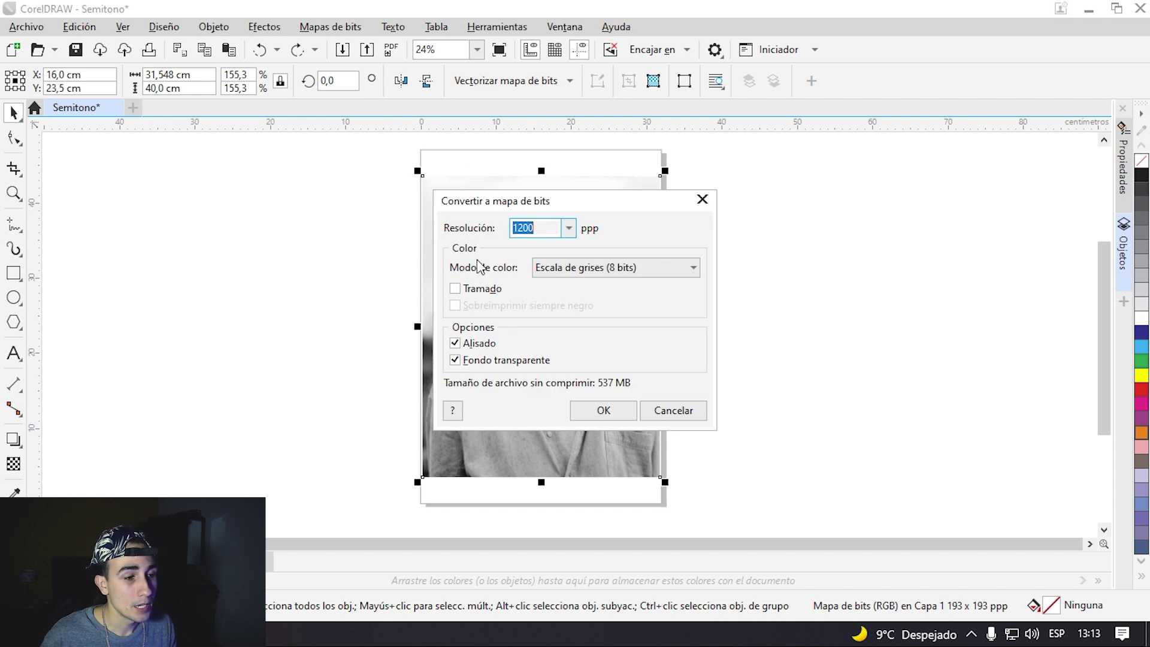
left_click(548, 270)
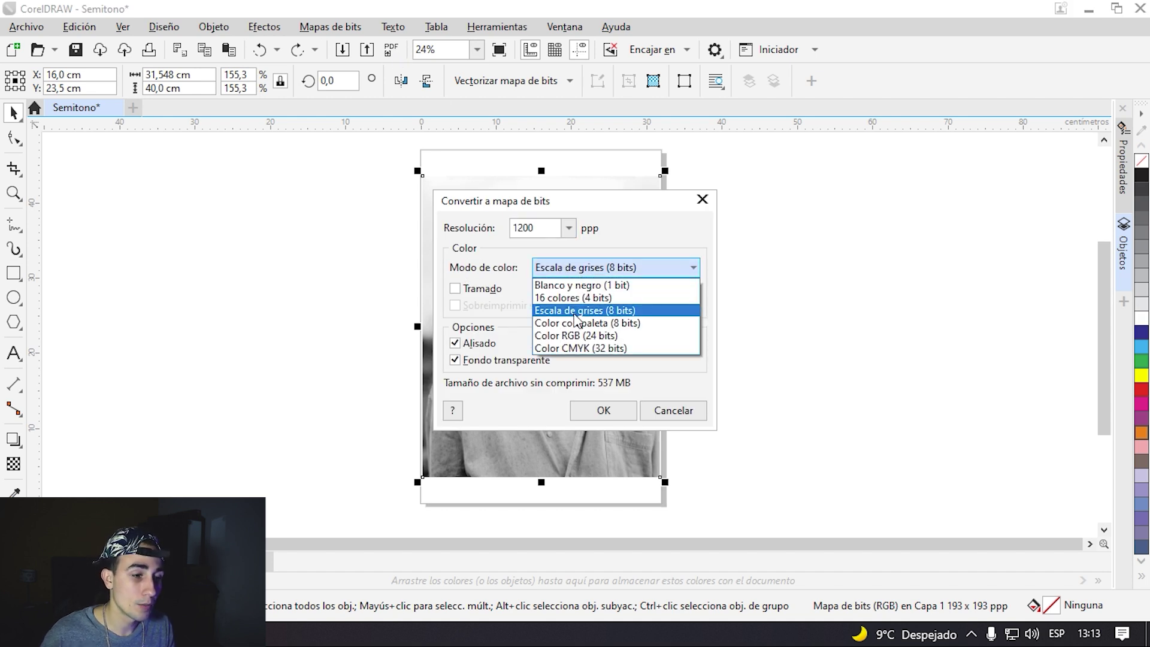
left_click(580, 312)
left_click(581, 264)
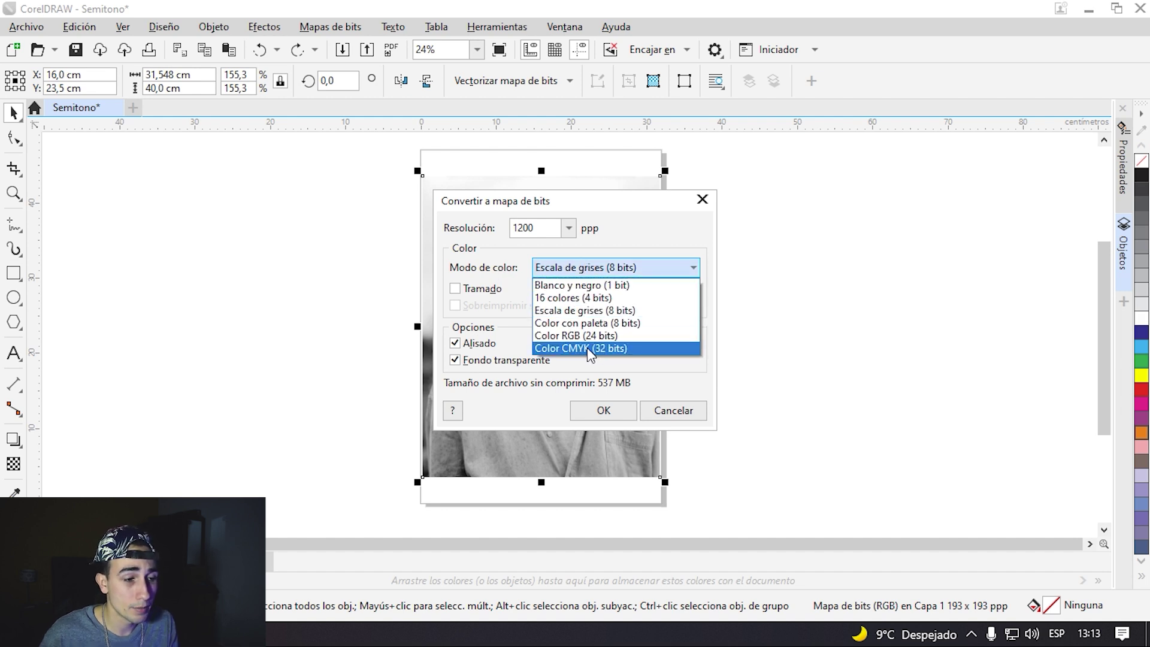
left_click(598, 312)
mouse_move(598, 204)
left_mouse_down()
mouse_move(587, 316)
mouse_move(580, 213)
left_mouse_up()
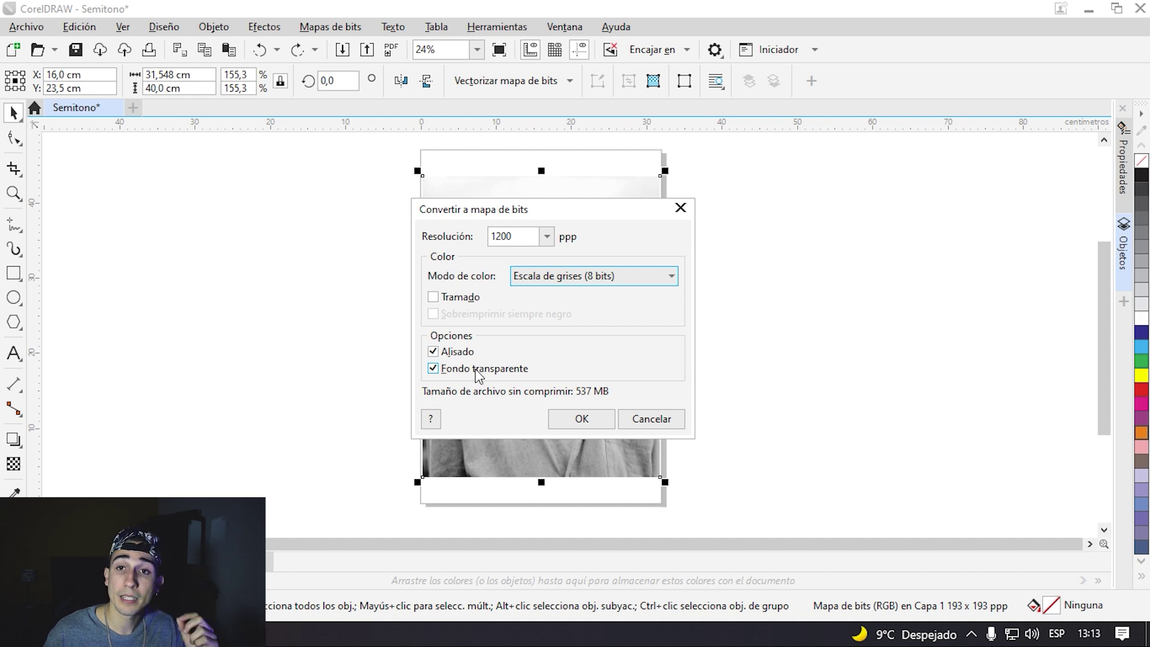
left_click_drag(554, 222, 580, 238)
Try a resolution of 300 ppp for the bitmap conversion.
left_click(527, 254)
double_click(526, 254)
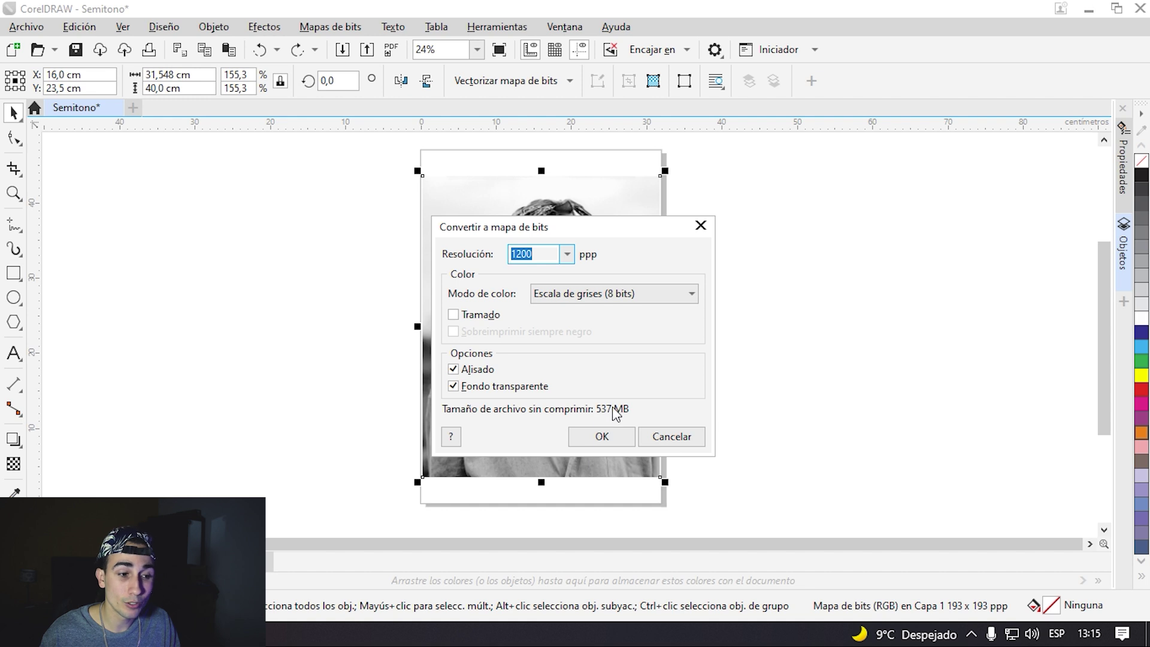
type("300")
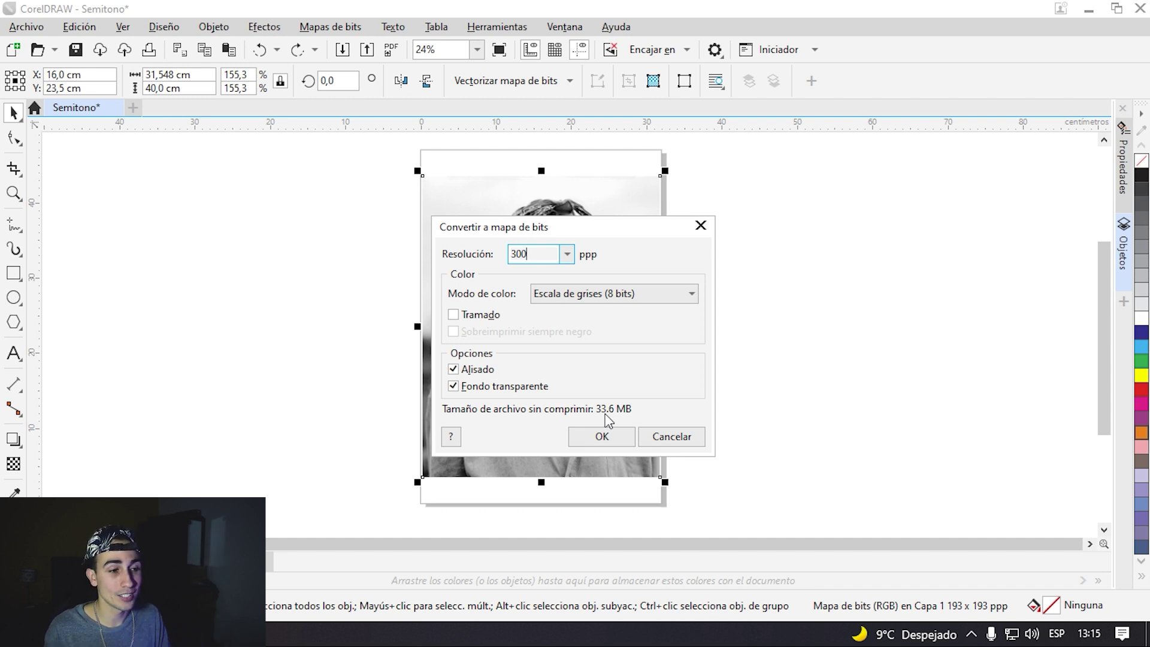
Set the bitmap conversion's resolution to 1200 ppp and convert the photo.
left_click_drag(542, 258, 479, 247)
type("1200")
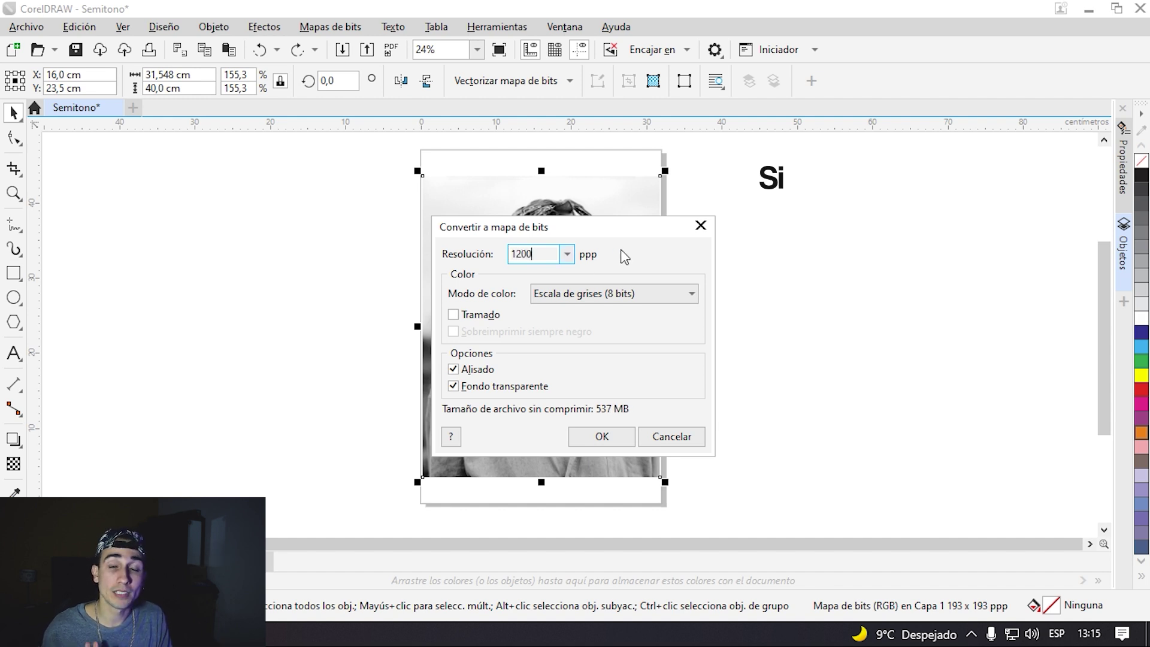
left_click_drag(571, 238, 562, 234)
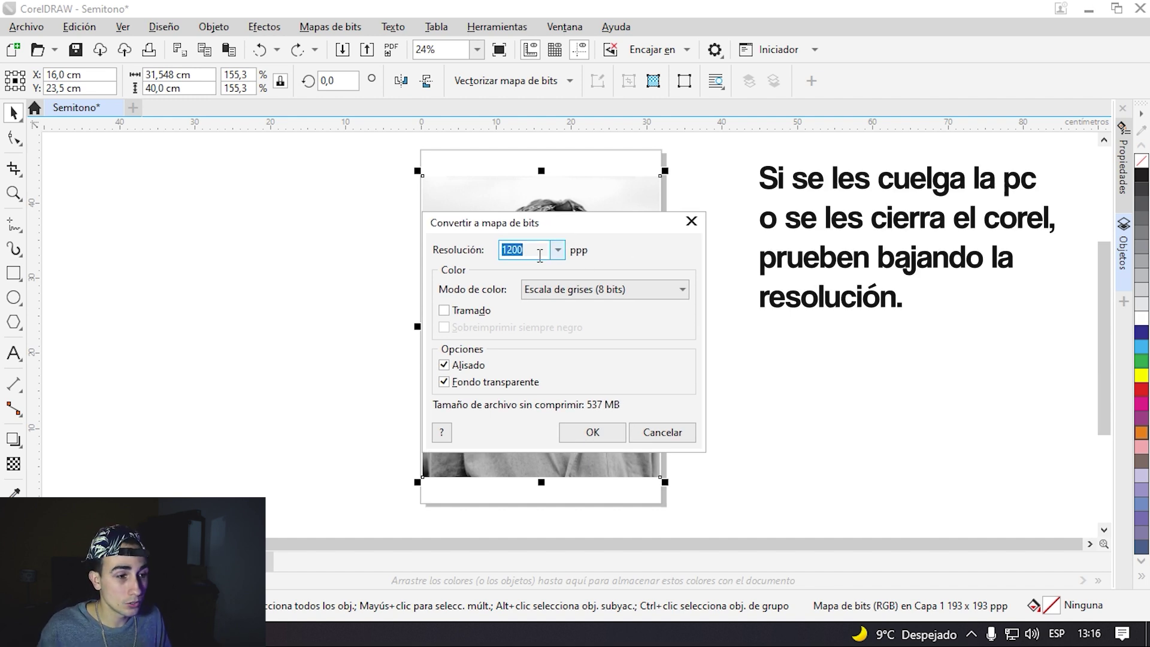
left_click_drag(579, 221, 581, 204)
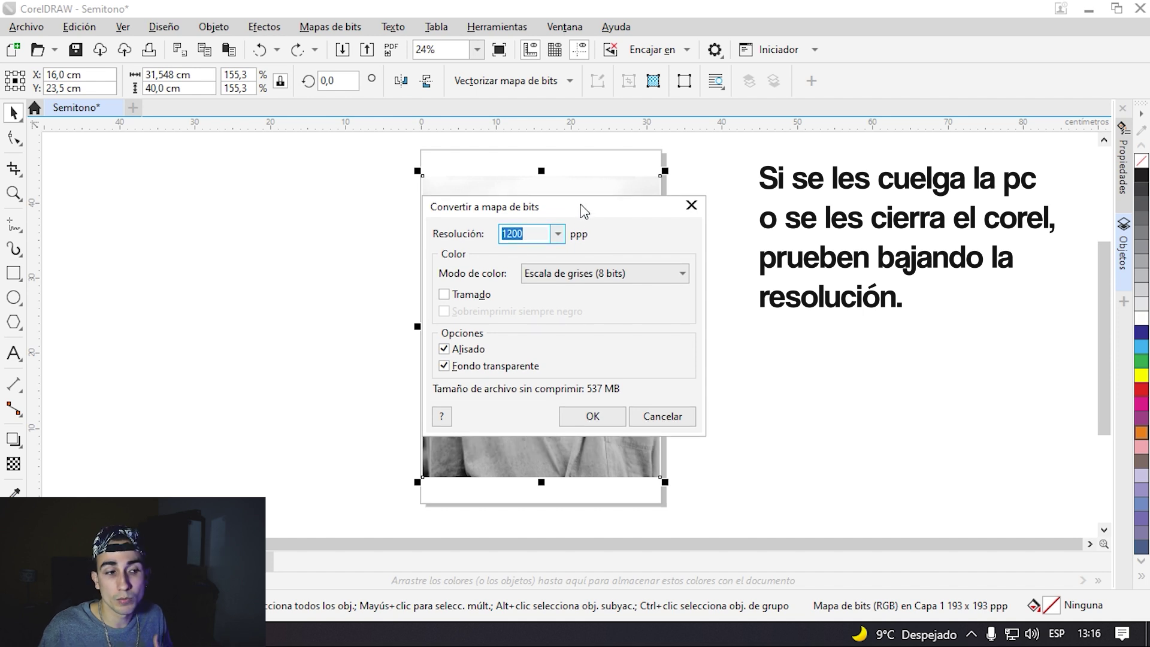
left_click(590, 416)
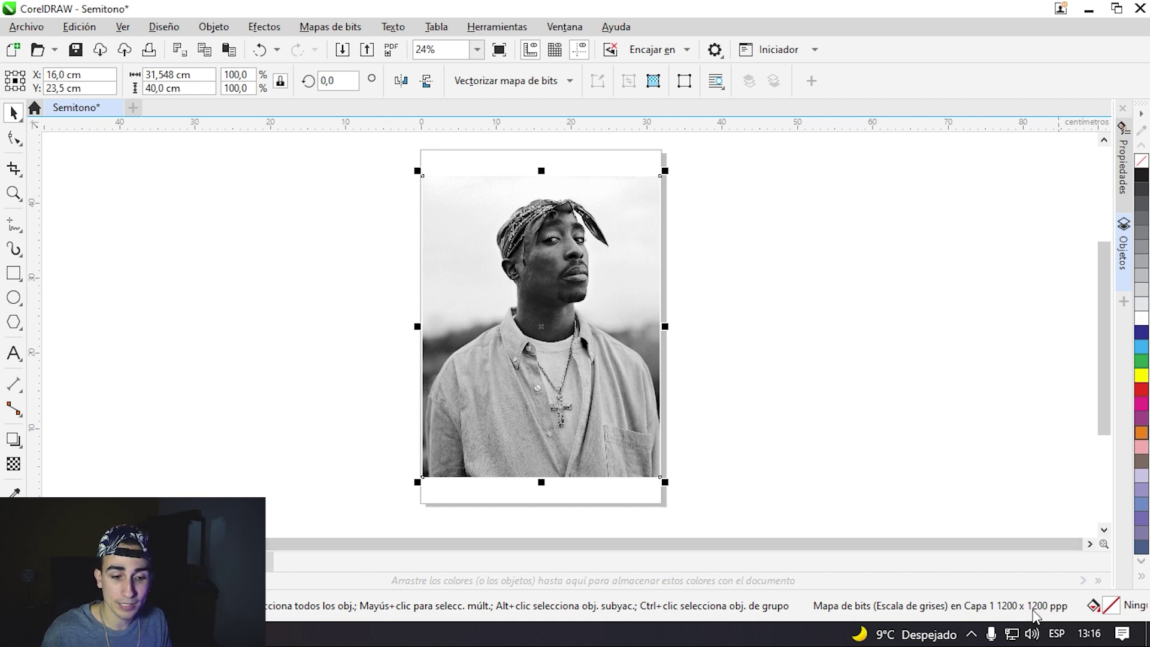
left_click(774, 381)
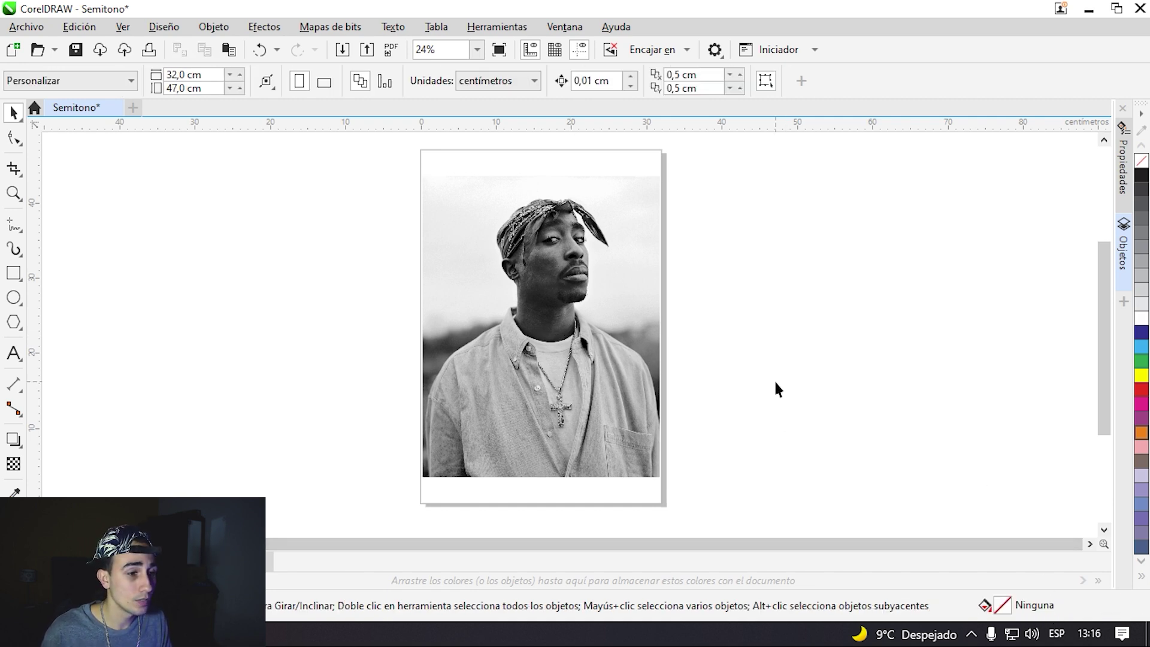
left_click(593, 368)
left_click(404, 253)
Select the greyscale photo and open its mode conversion to Blanco y negro (1-bit).
left_click(482, 238)
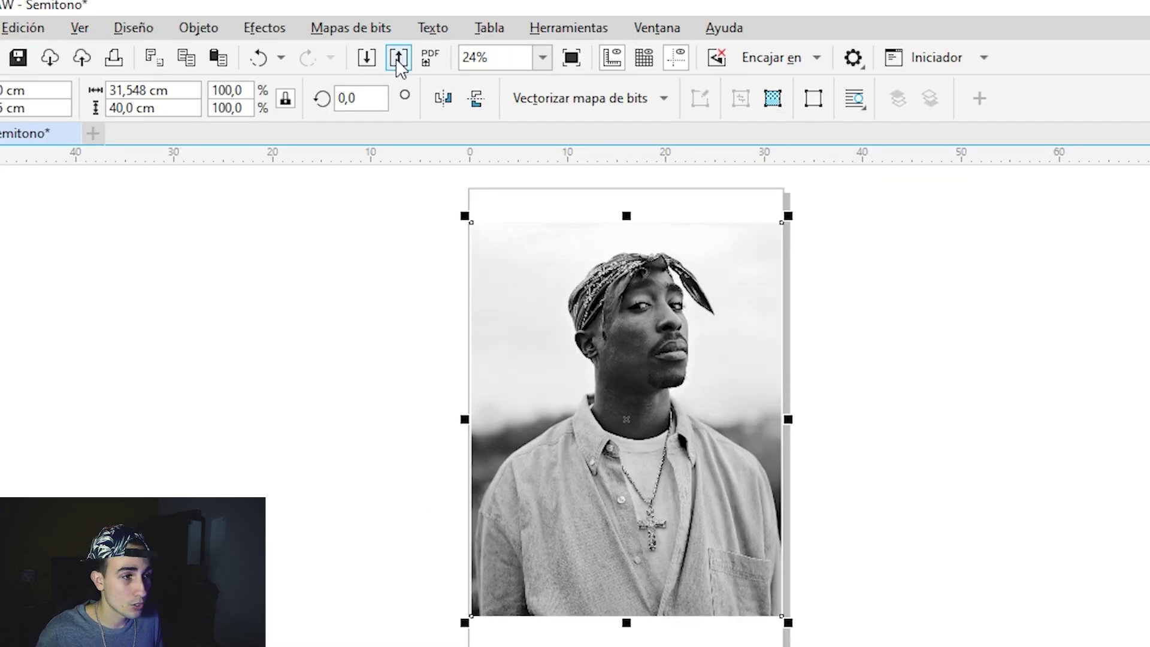
left_click(331, 26)
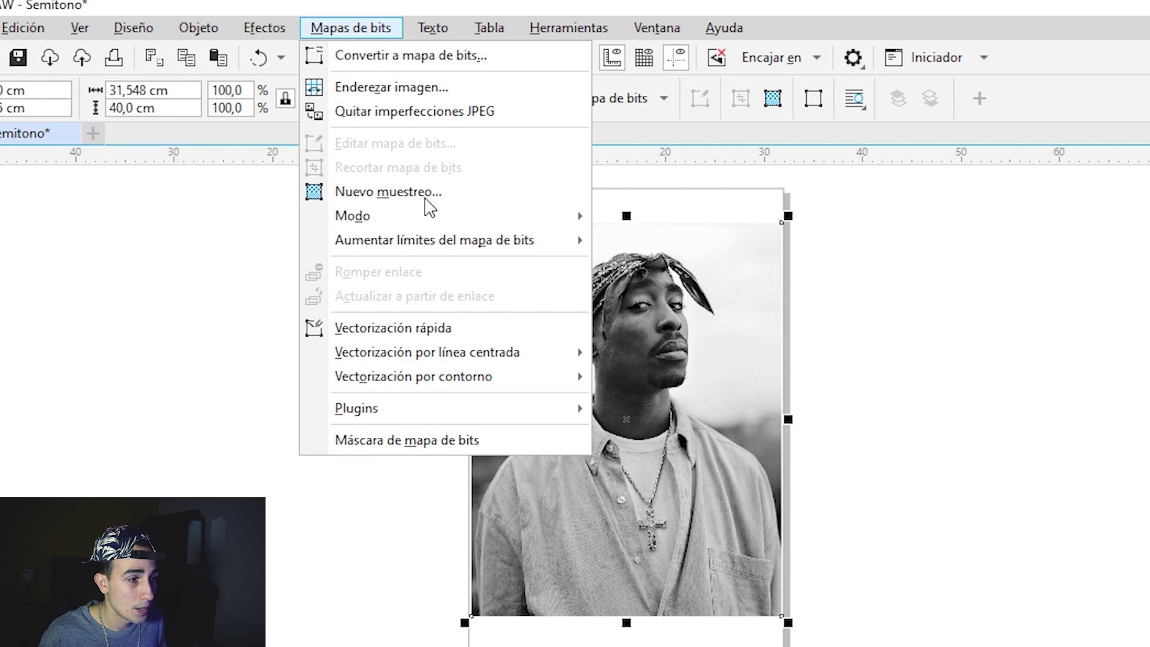
mouse_move(527, 217)
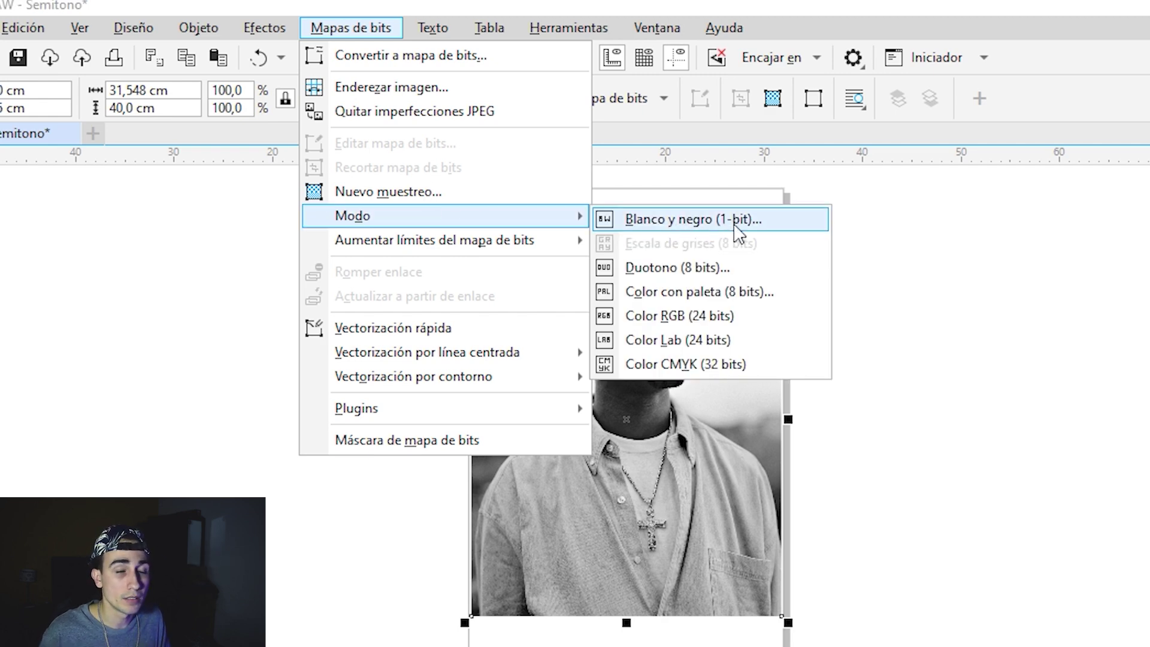
left_click(735, 225)
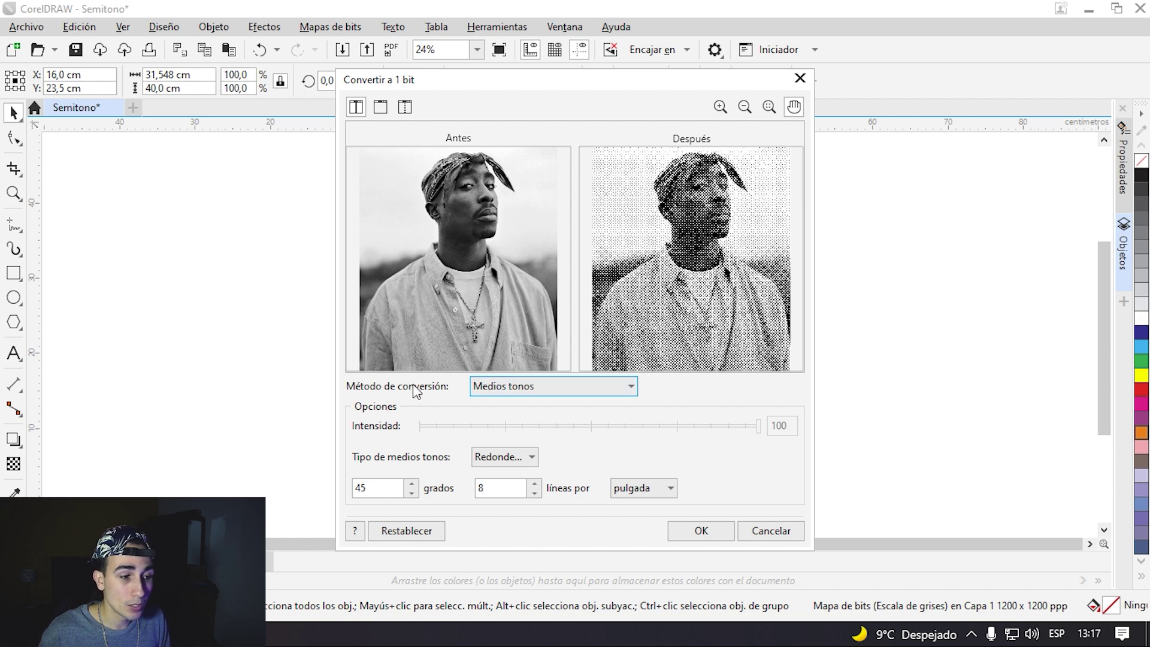
Choose Medios tonos as the 1-bit conversion method and Redondeado as the halftone type.
left_click(529, 392)
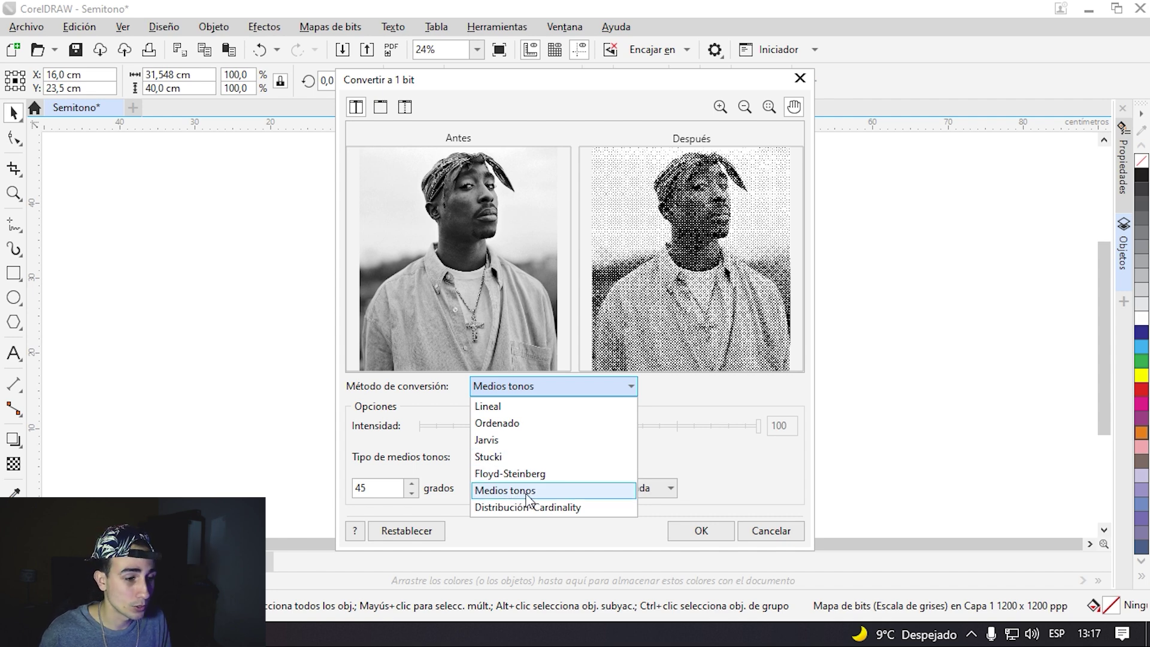
left_click(506, 492)
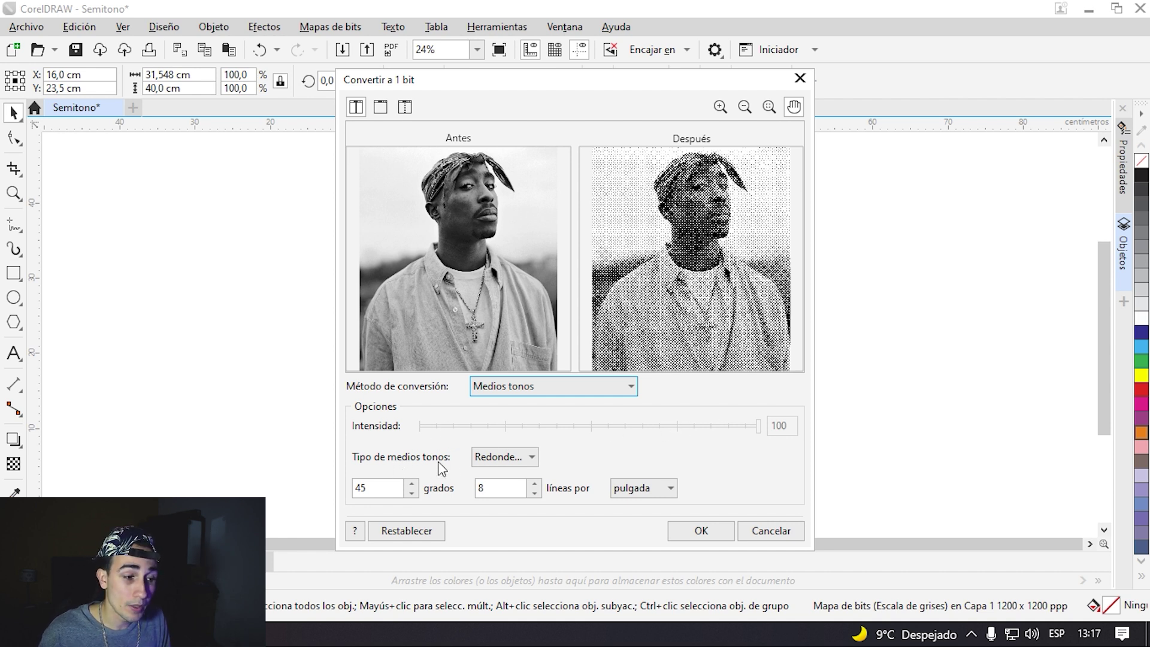
left_click(509, 458)
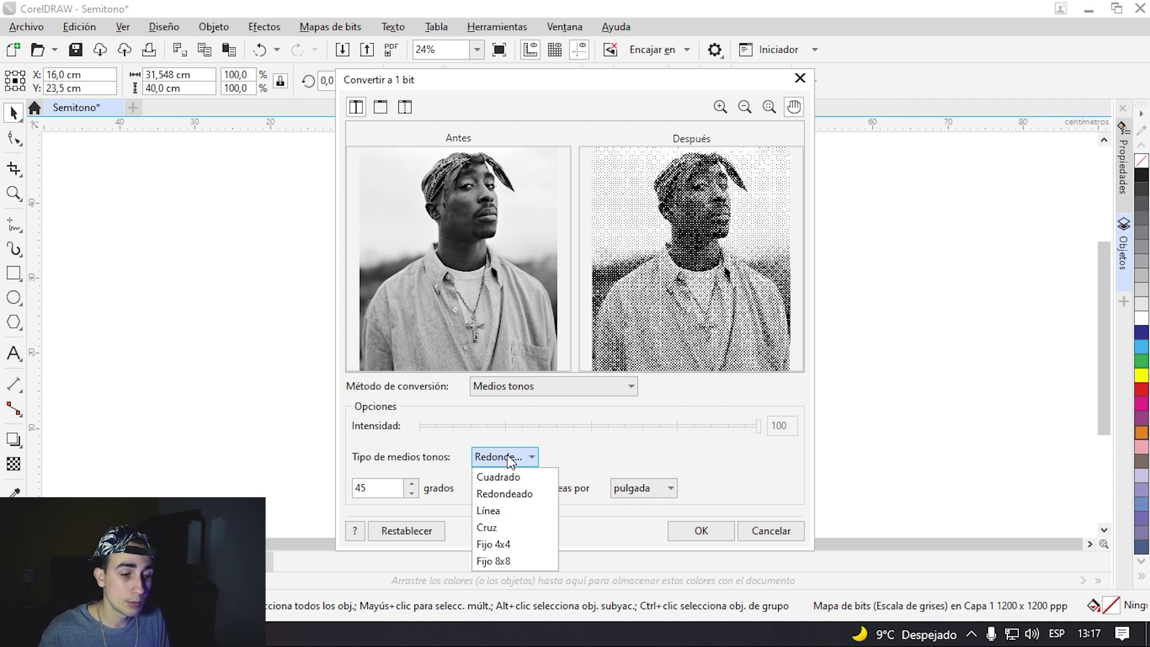
left_click(513, 494)
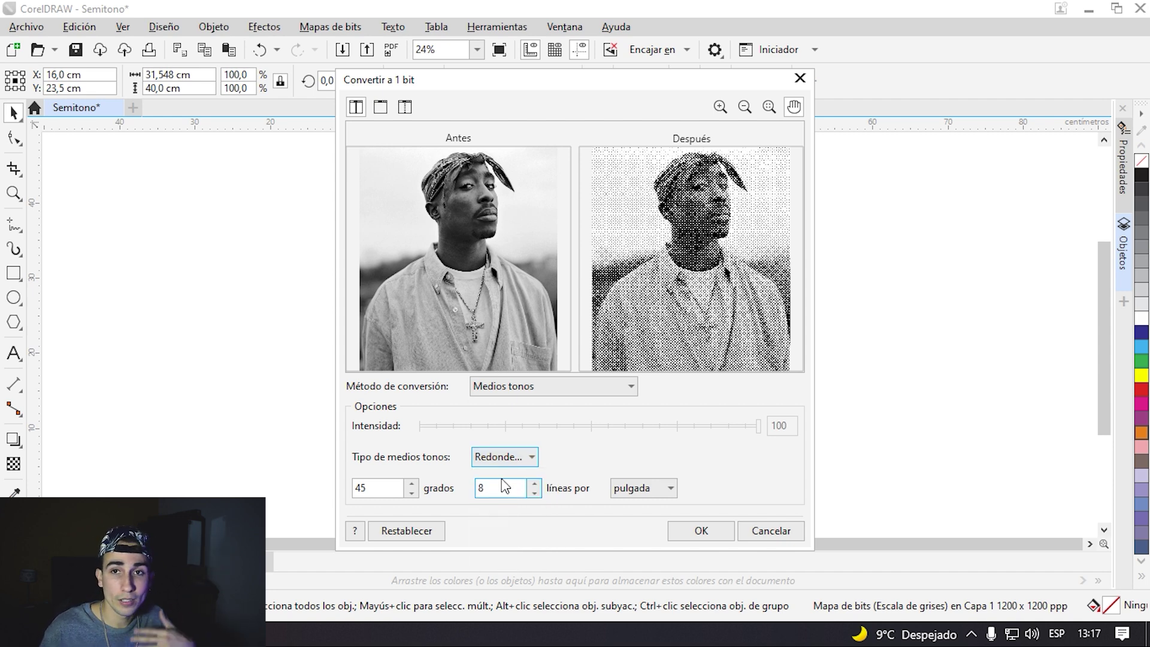
left_click_drag(357, 488, 426, 490)
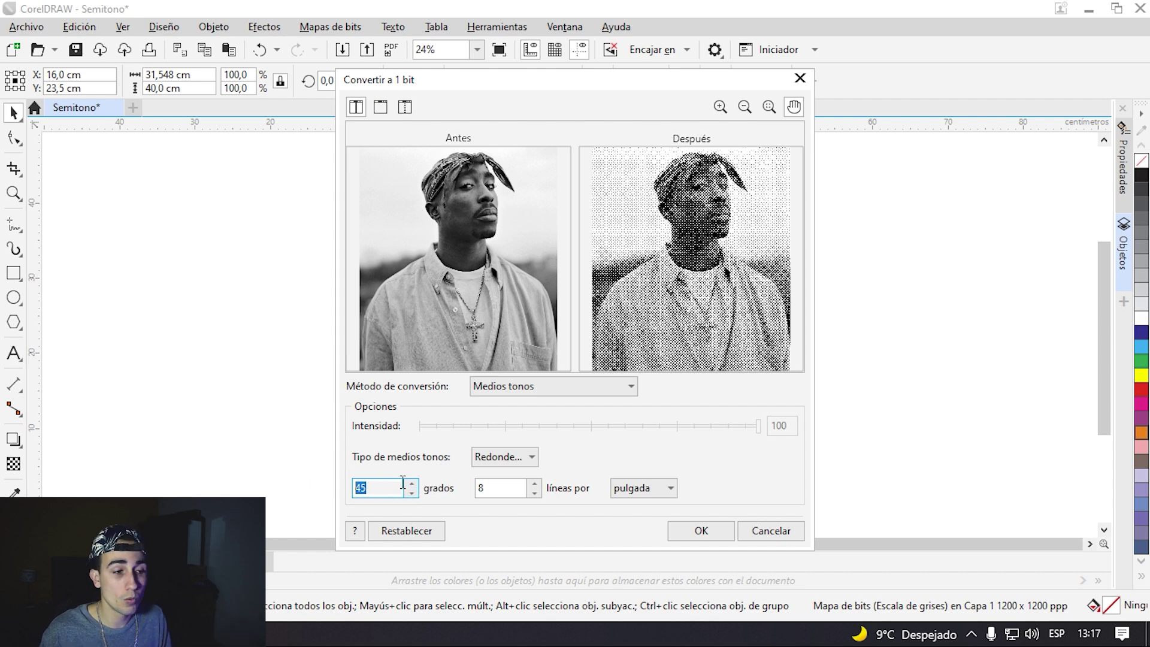
left_click(389, 488)
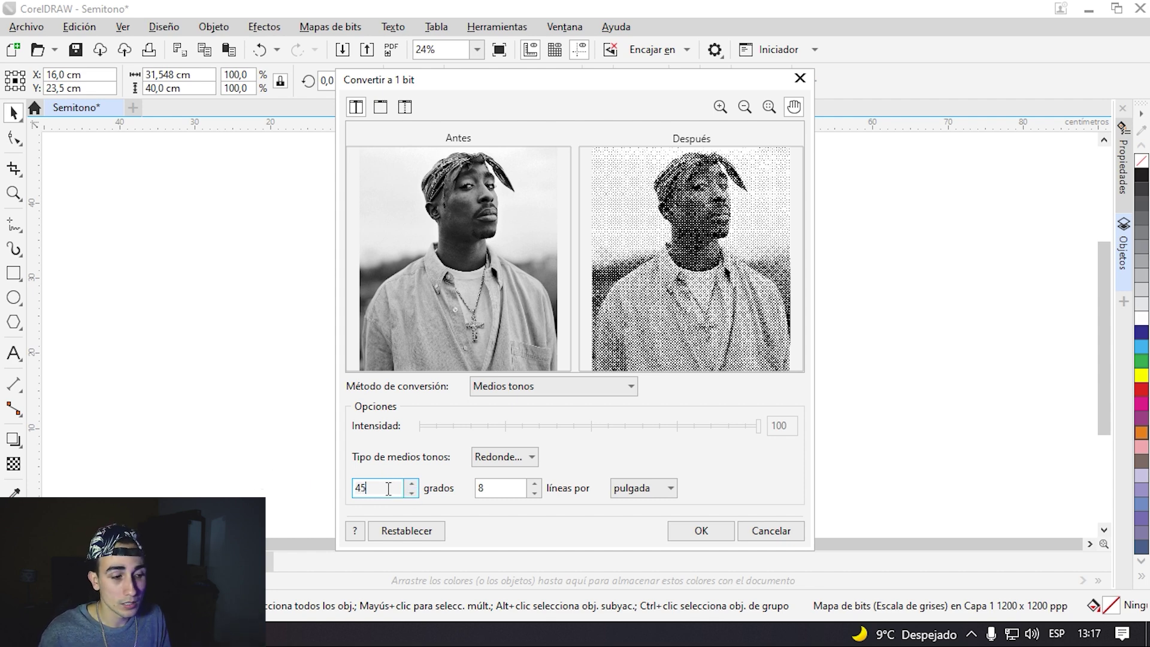
left_click(503, 489)
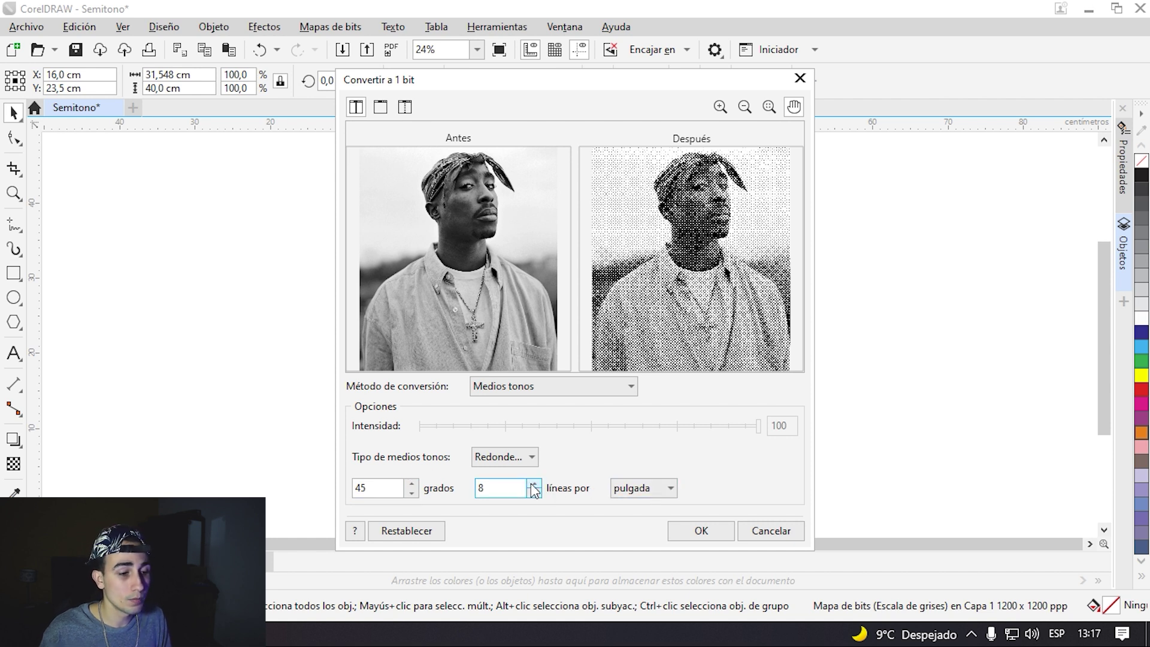
left_click(652, 488)
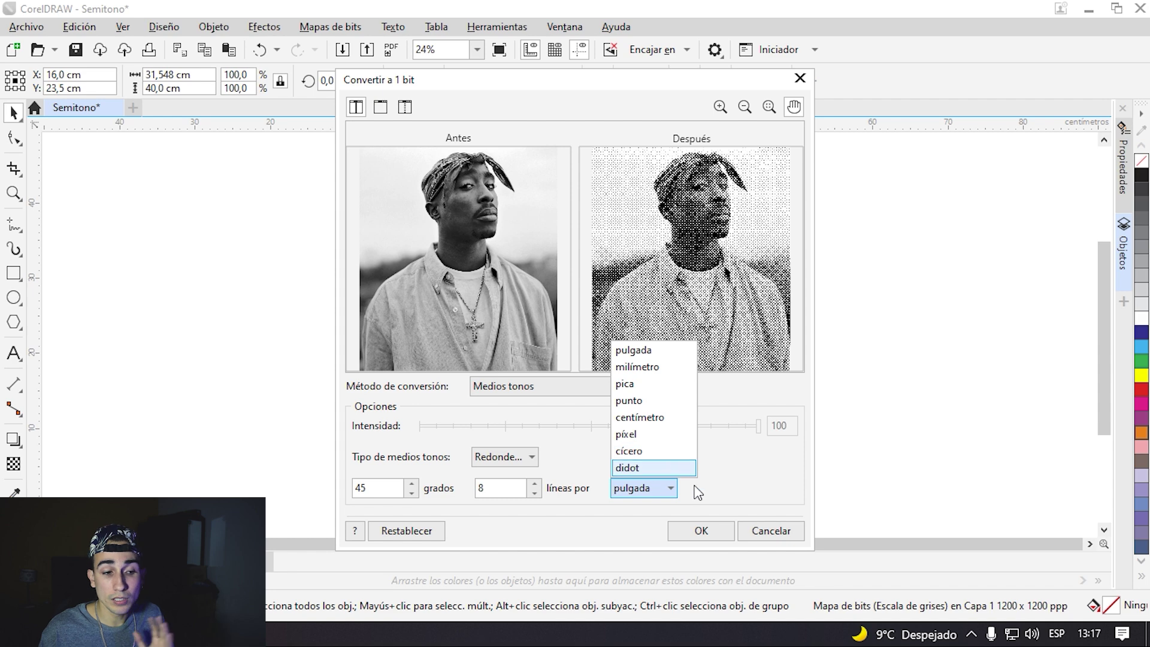
left_click(737, 494)
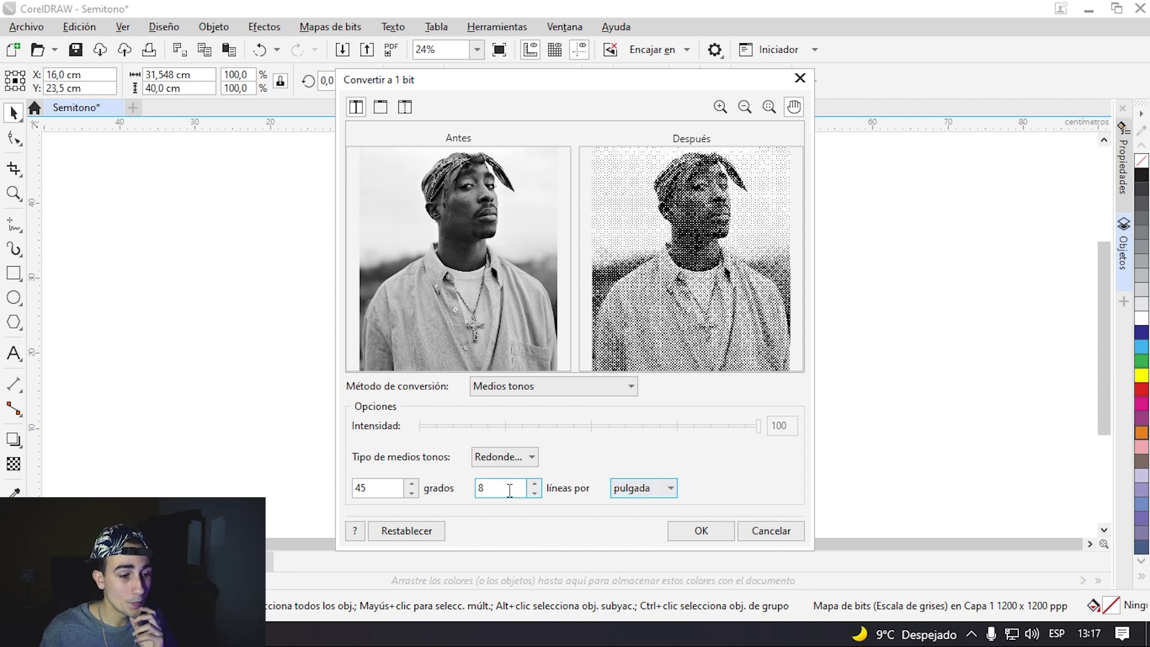
Set the halftone frequency to 30 líneas por pulgada and convert the photo to 1 bit.
left_click_drag(513, 488, 470, 491)
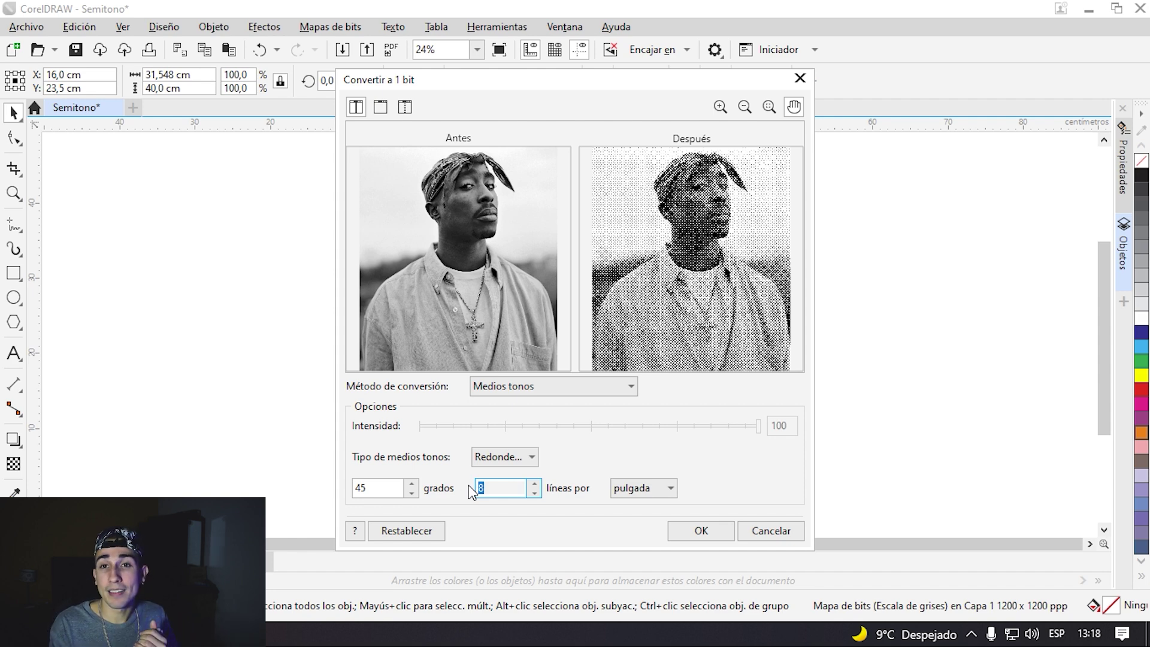
type("30")
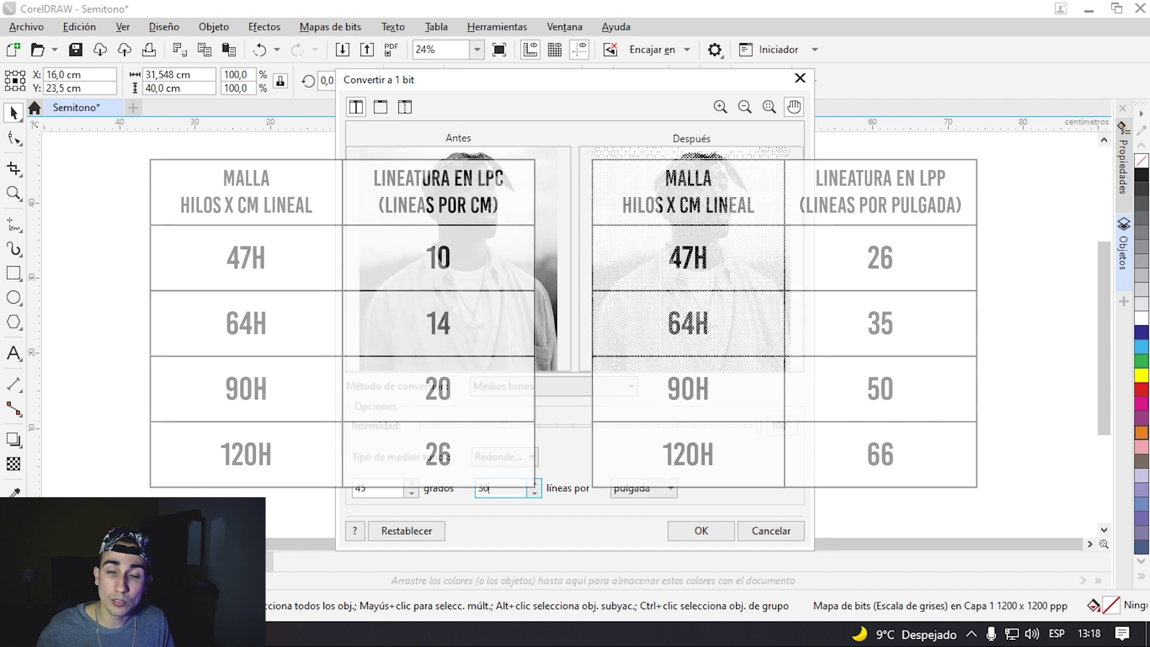
left_click_drag(512, 490, 457, 488)
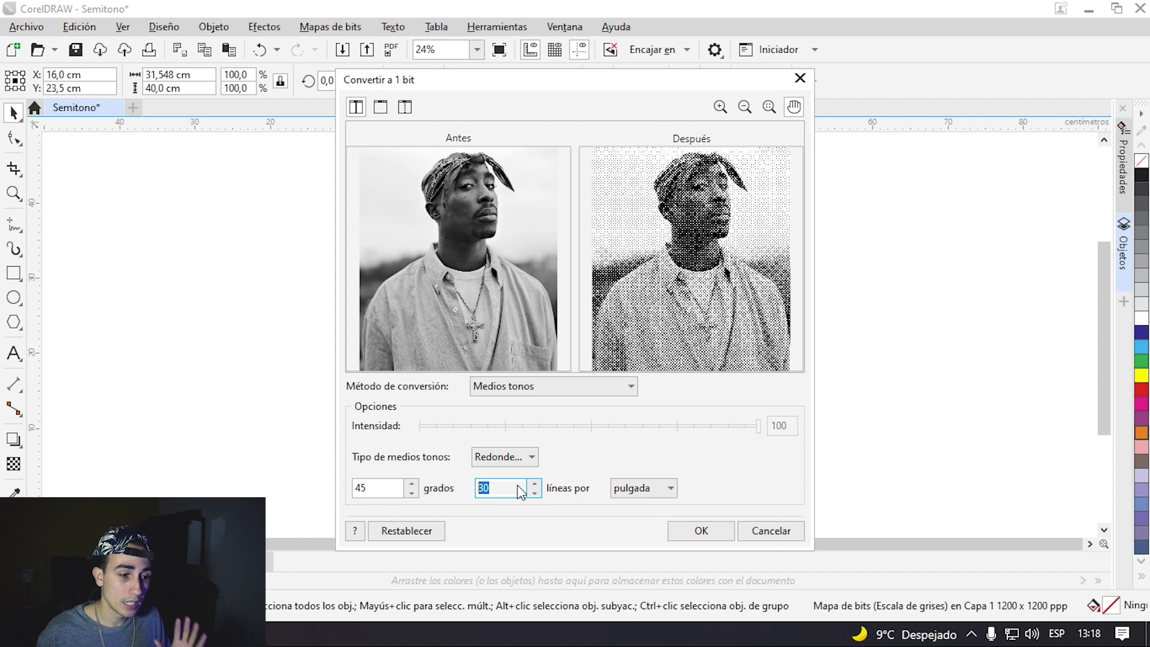
type("30")
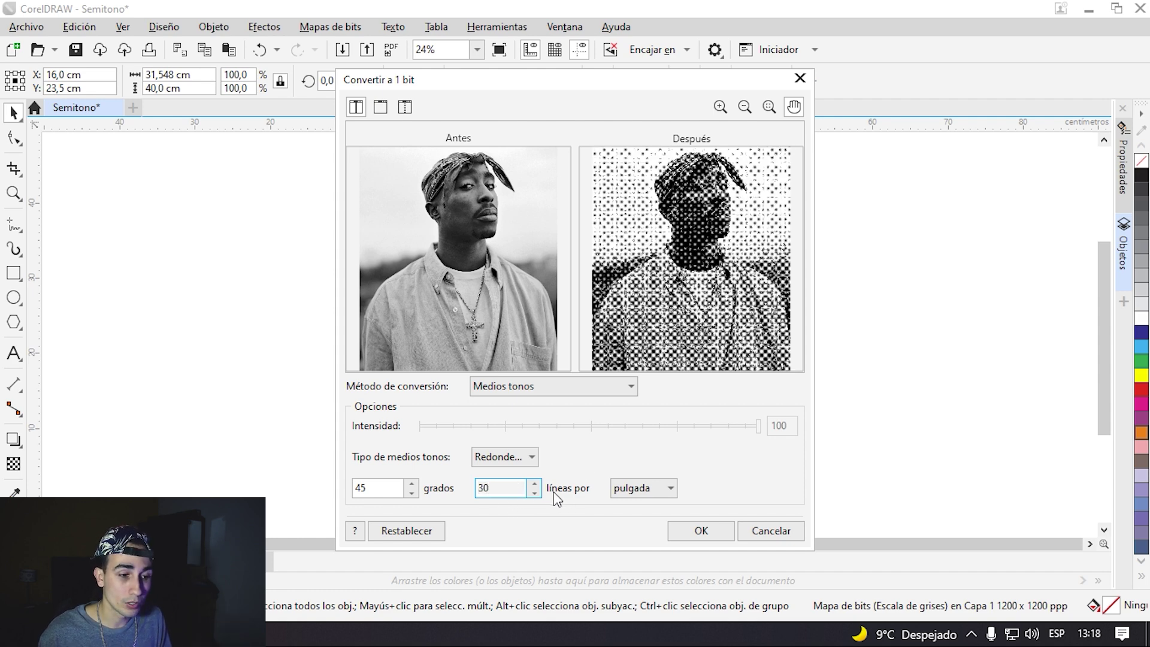
left_click(701, 531)
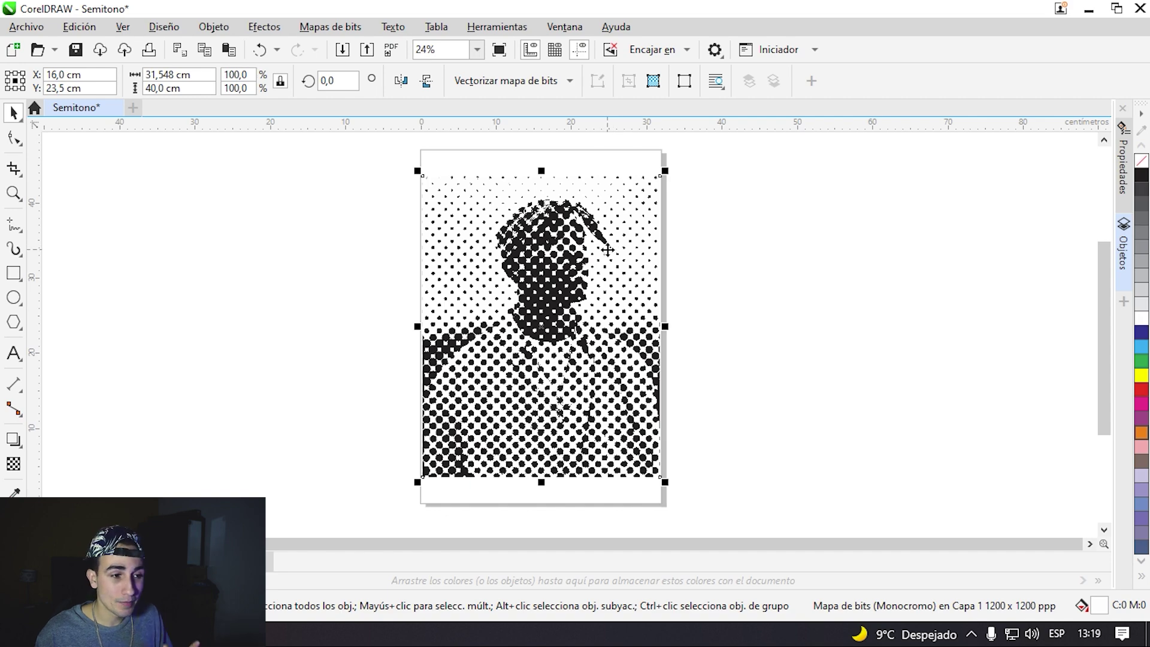
Inspect the halftone dots on the face of the converted bitmap from close up and from farther away.
scroll(593, 237, "up", 2)
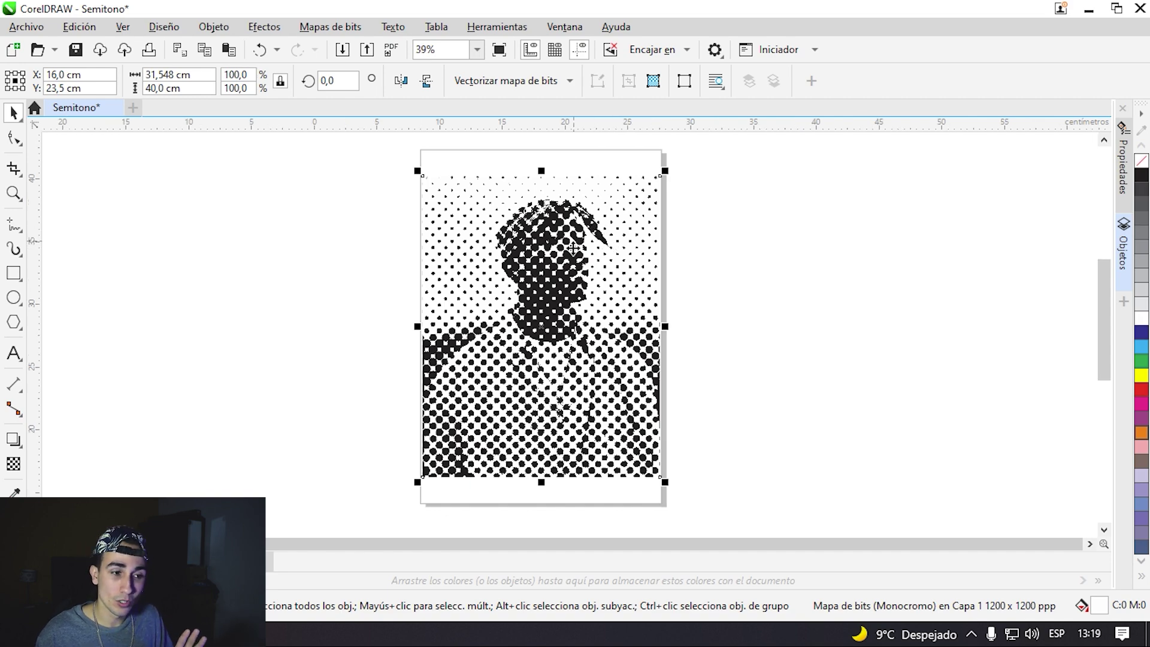
scroll(573, 247, "up", 5)
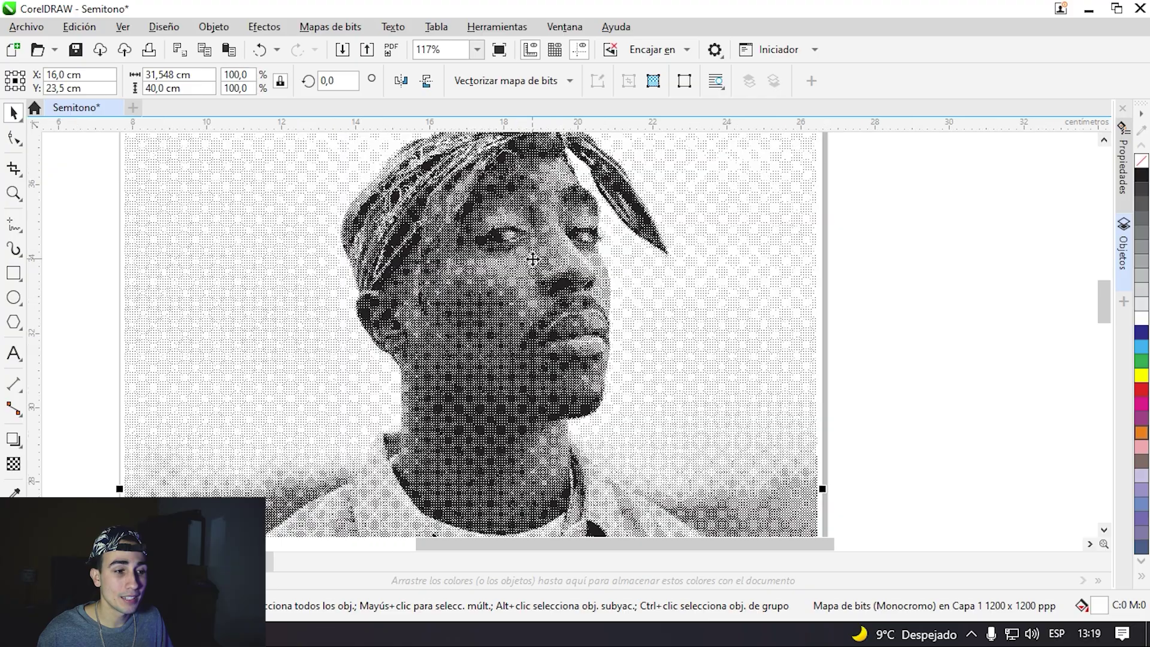
scroll(532, 258, "up", 3)
scroll(548, 253, "up", 6)
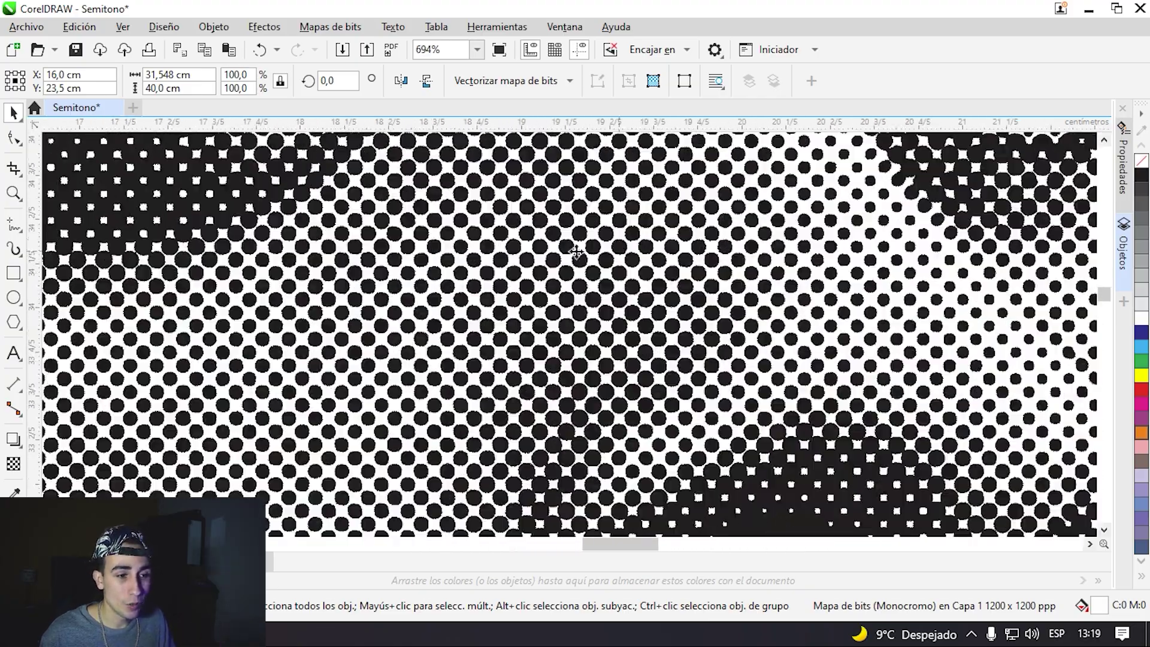
scroll(546, 269, "down", 3)
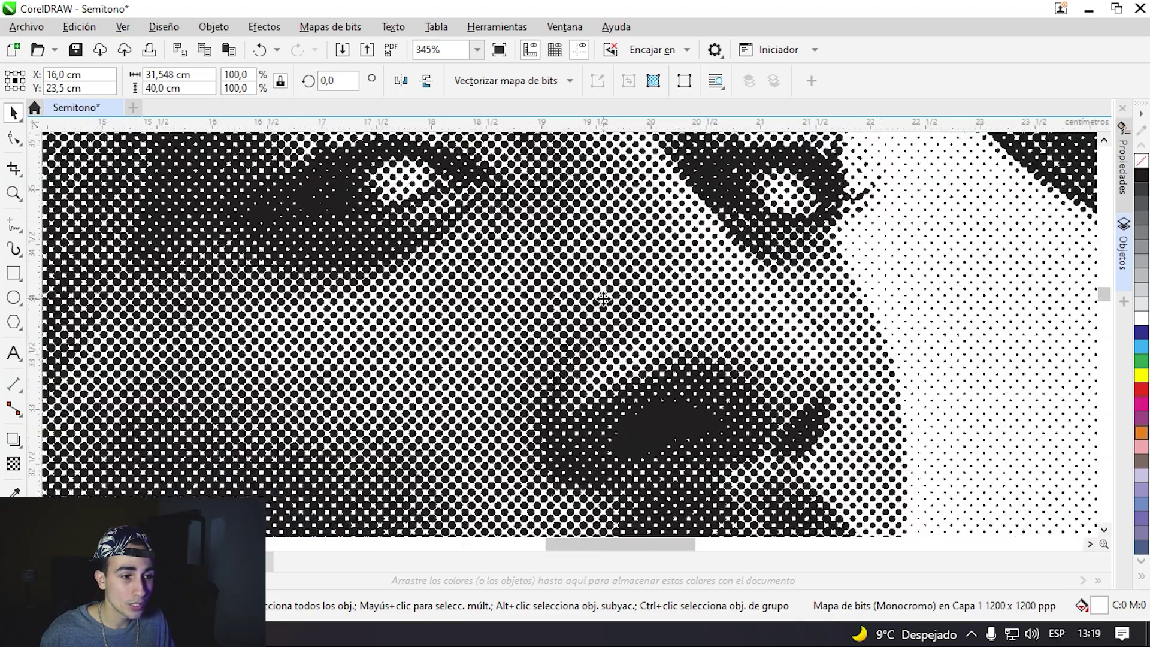
scroll(603, 298, "down", 8)
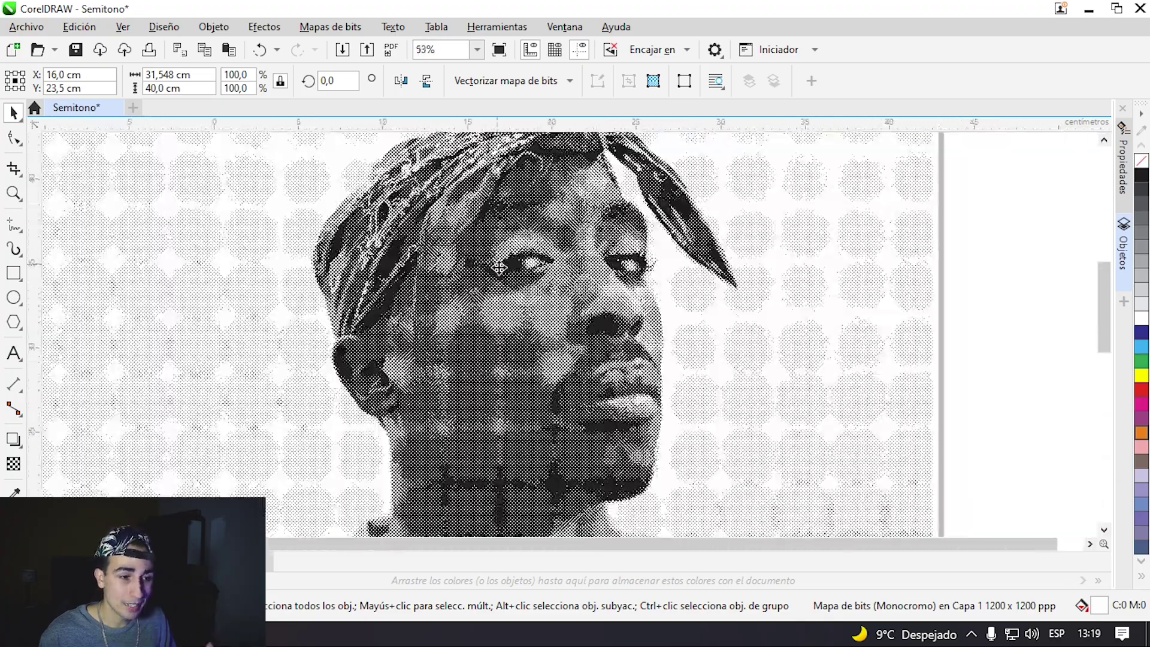
scroll(501, 272, "up", 2)
scroll(502, 291, "up", 6)
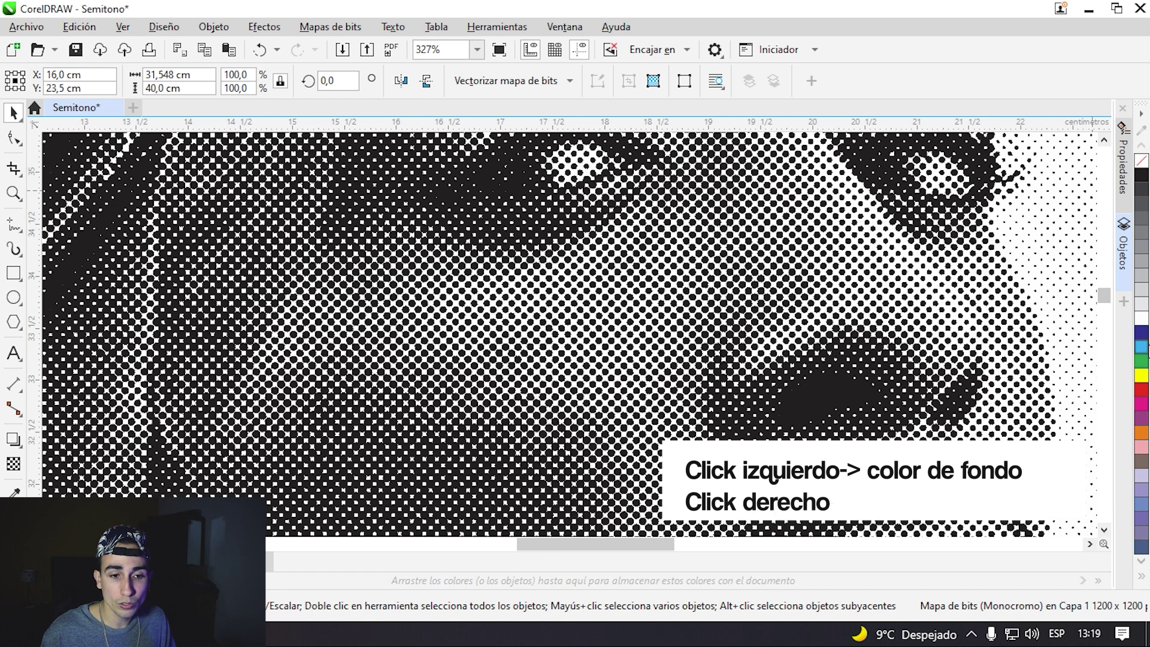
Try red, green and cyan as the halftone bitmap's background colour, and remove the background colour again.
left_click(1141, 390)
left_click(1141, 361)
left_click(1141, 348)
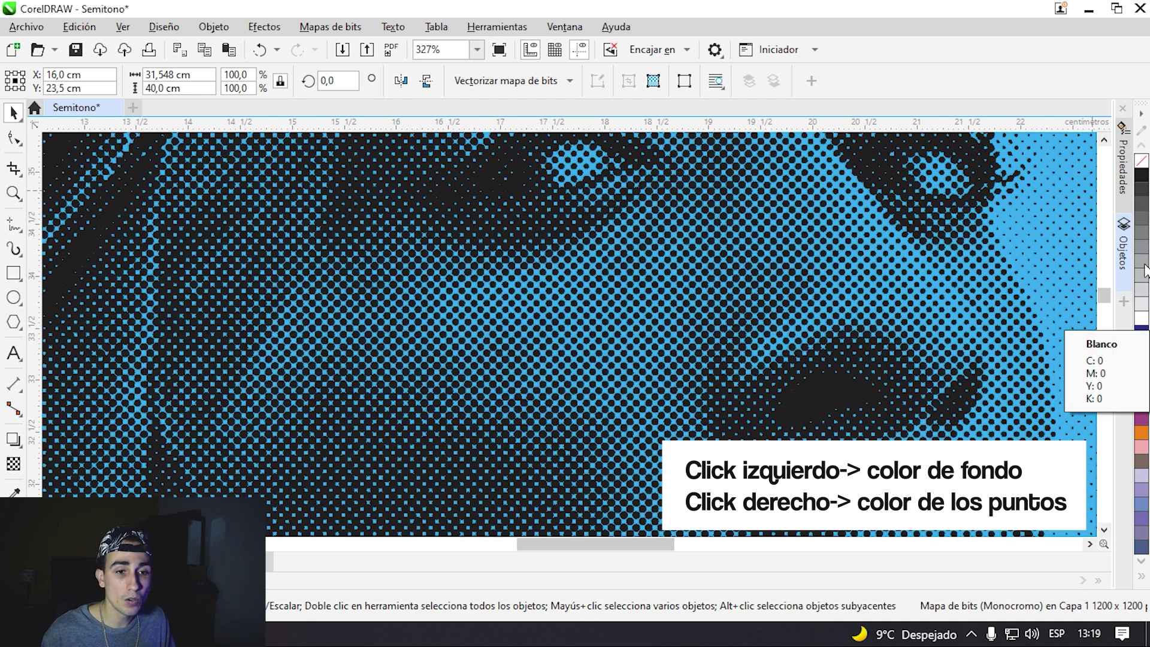
left_click(1143, 162)
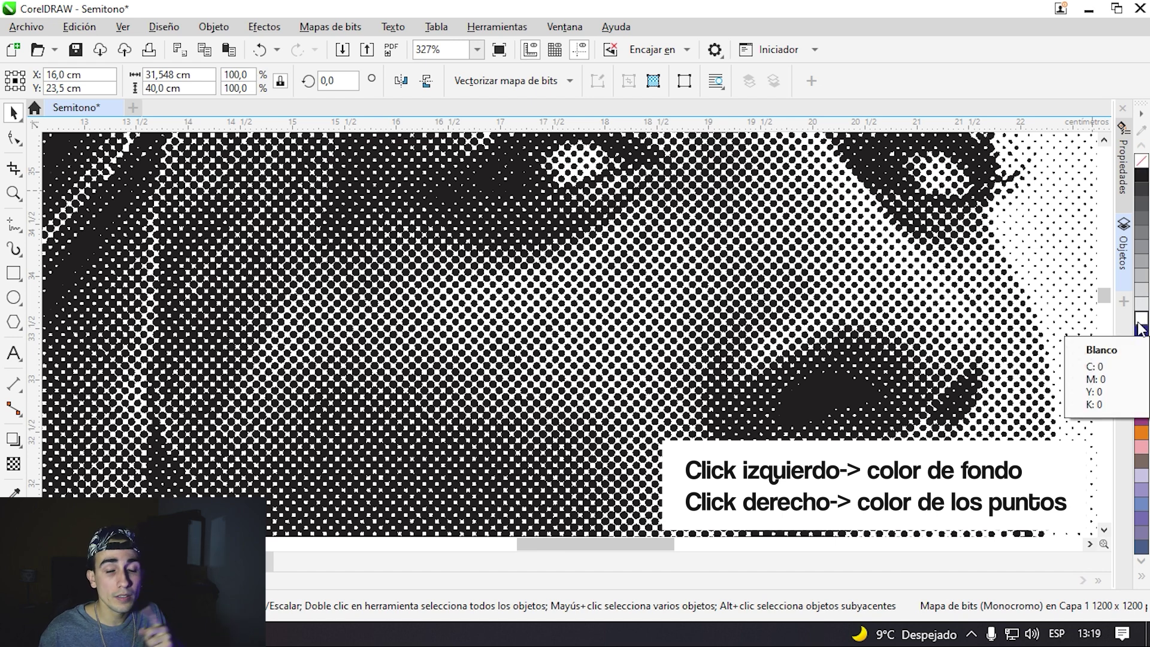
Try green, red and magenta as the colour of the halftone dots, and return the dots to black.
right_click(1143, 361)
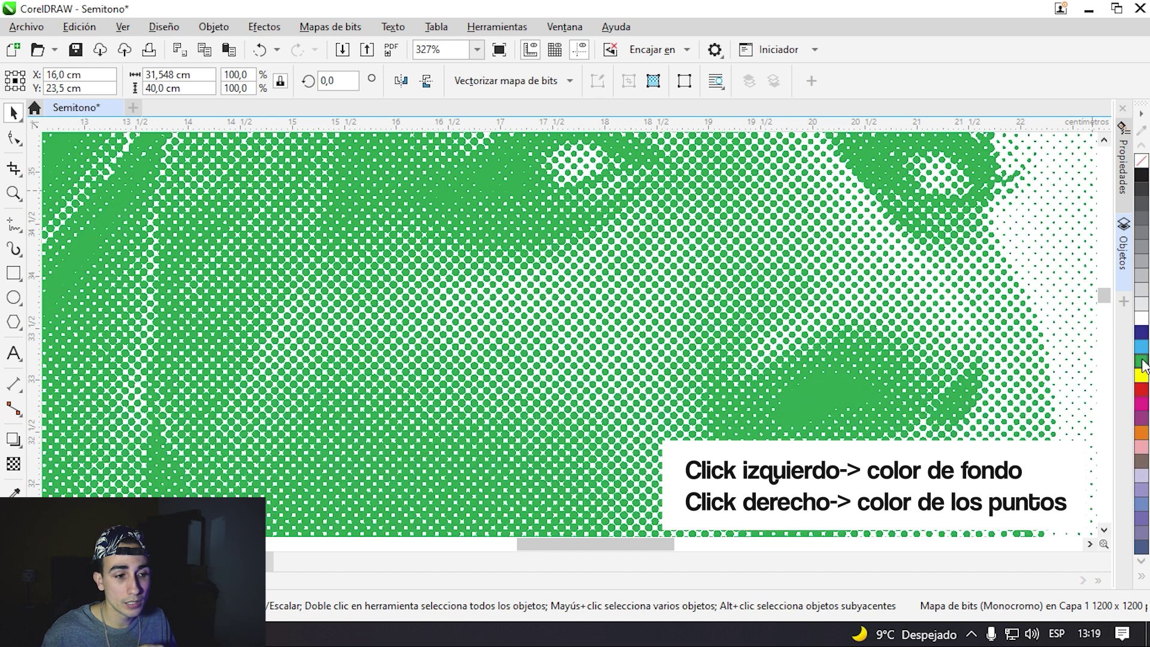
right_click(1142, 389)
right_click(1144, 404)
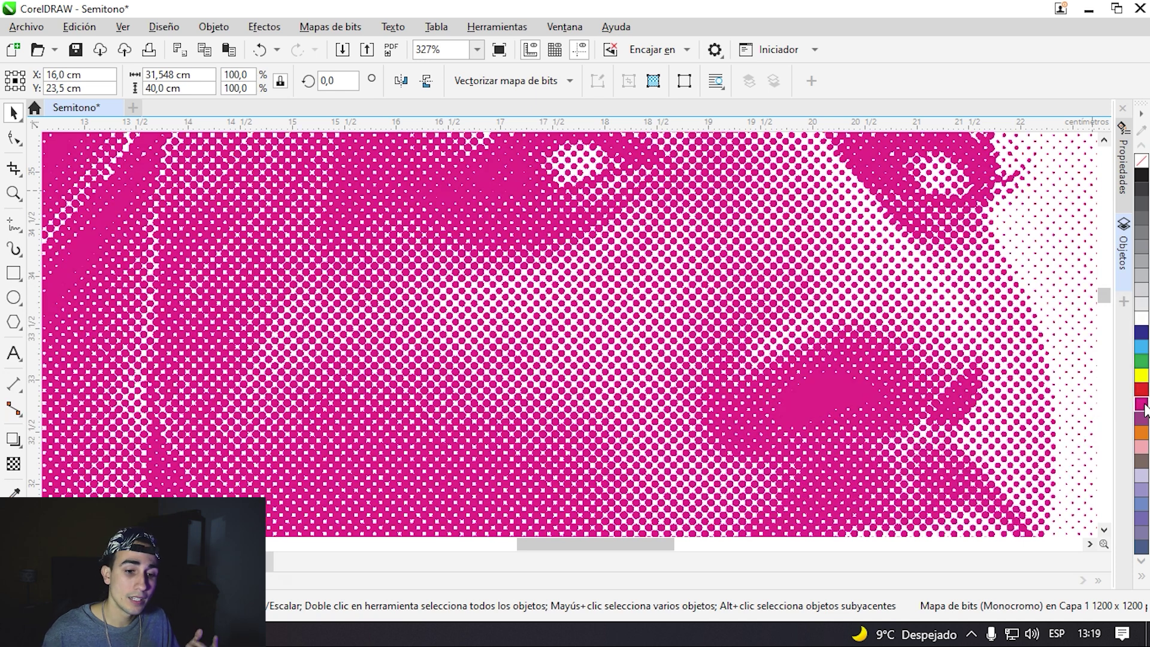
right_click(1143, 180)
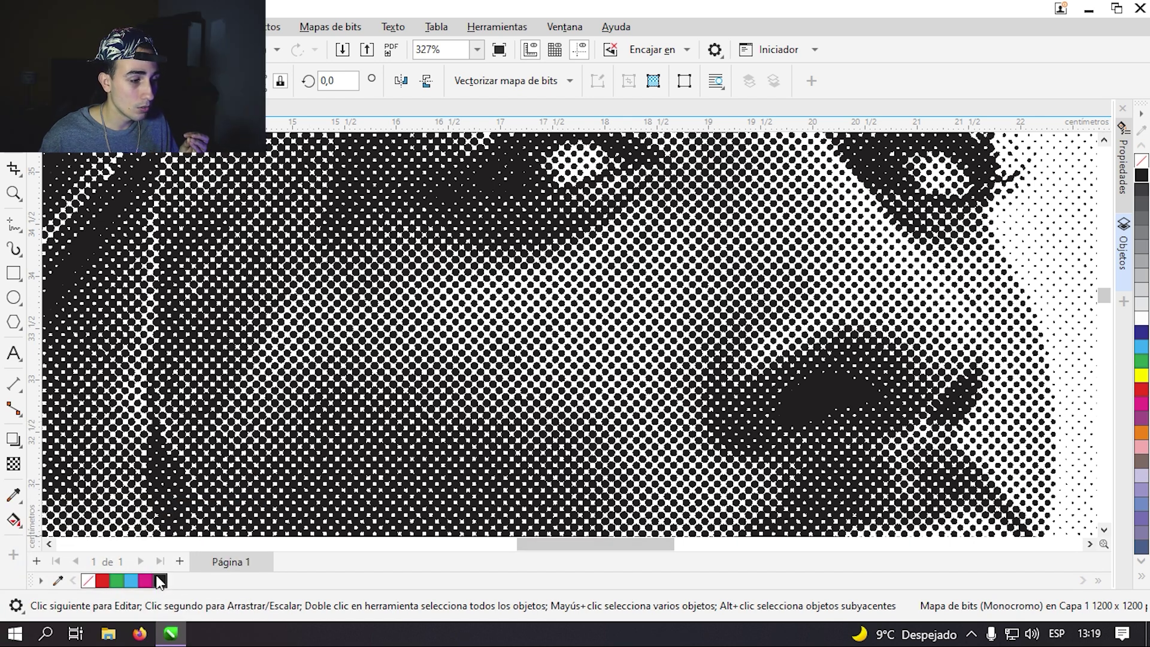
Edit the document palette's black into a deeper black of C:75 M:68 Y:65 K:90.
double_click(160, 581)
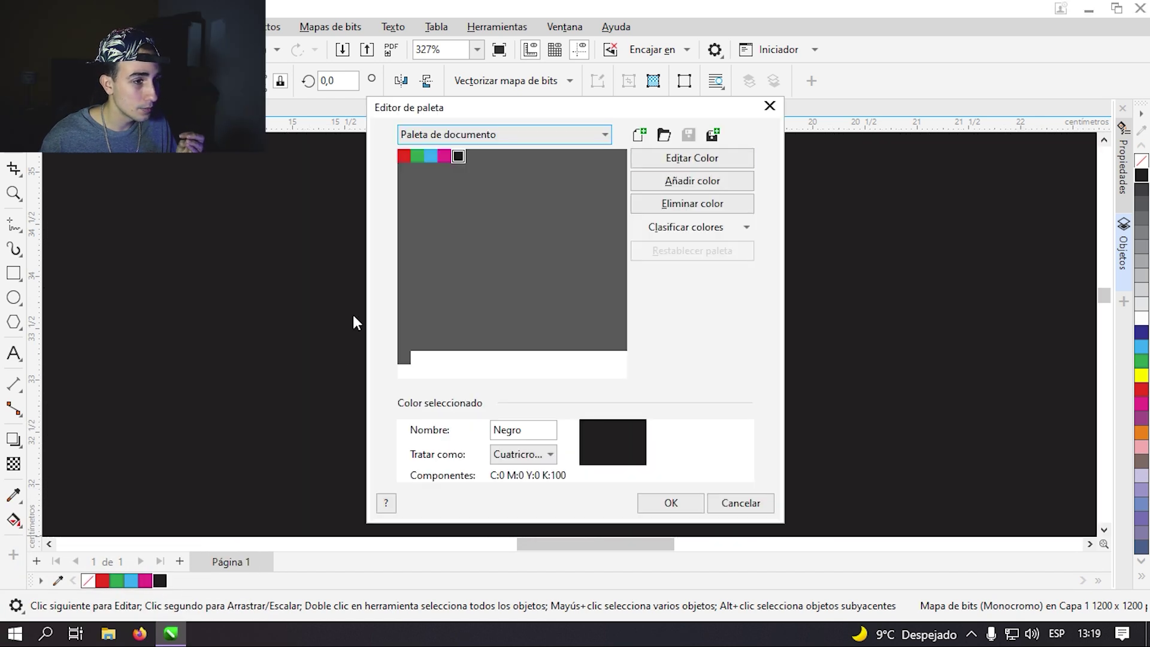
left_click(696, 161)
left_click(374, 168)
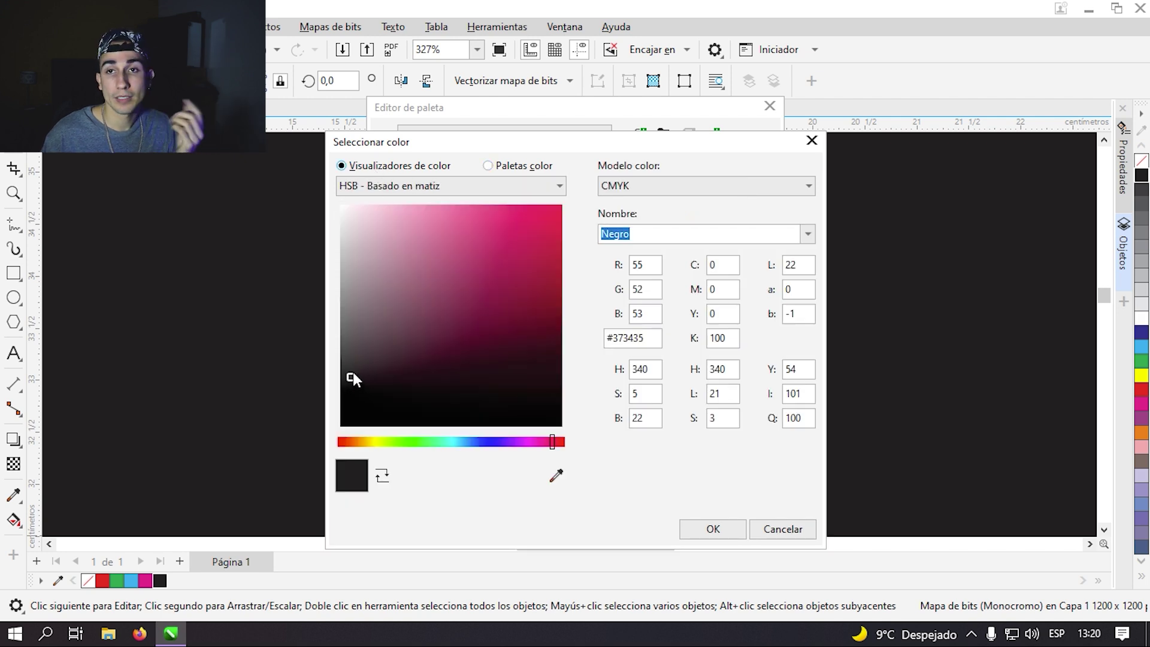
left_click_drag(352, 377, 337, 443)
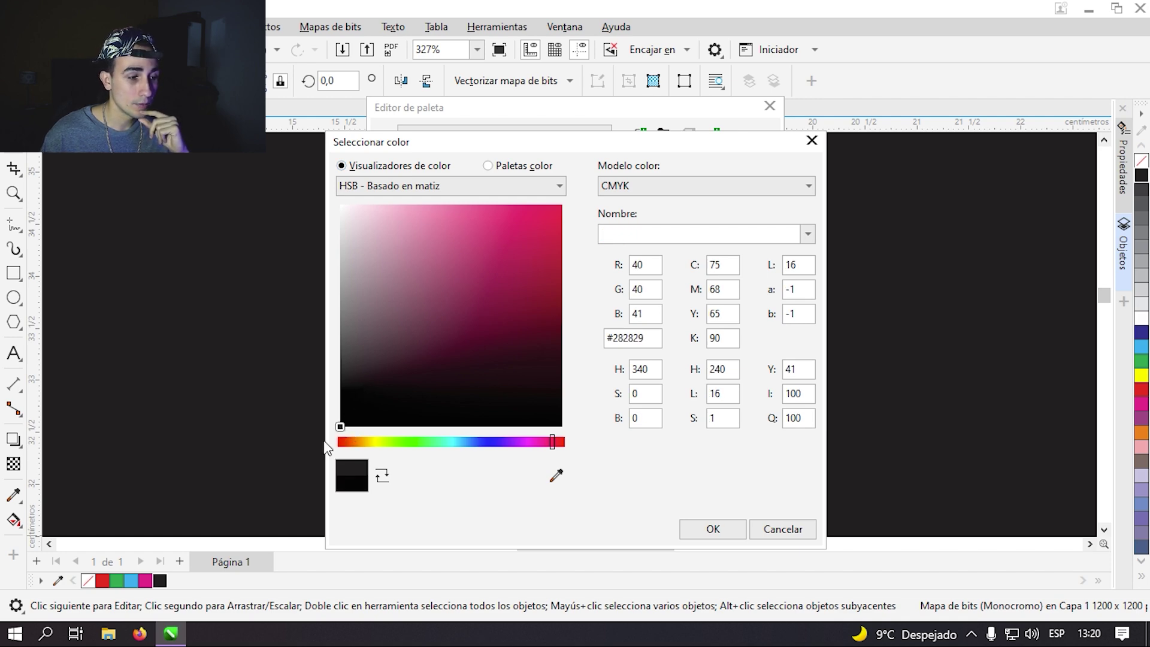
left_click(707, 529)
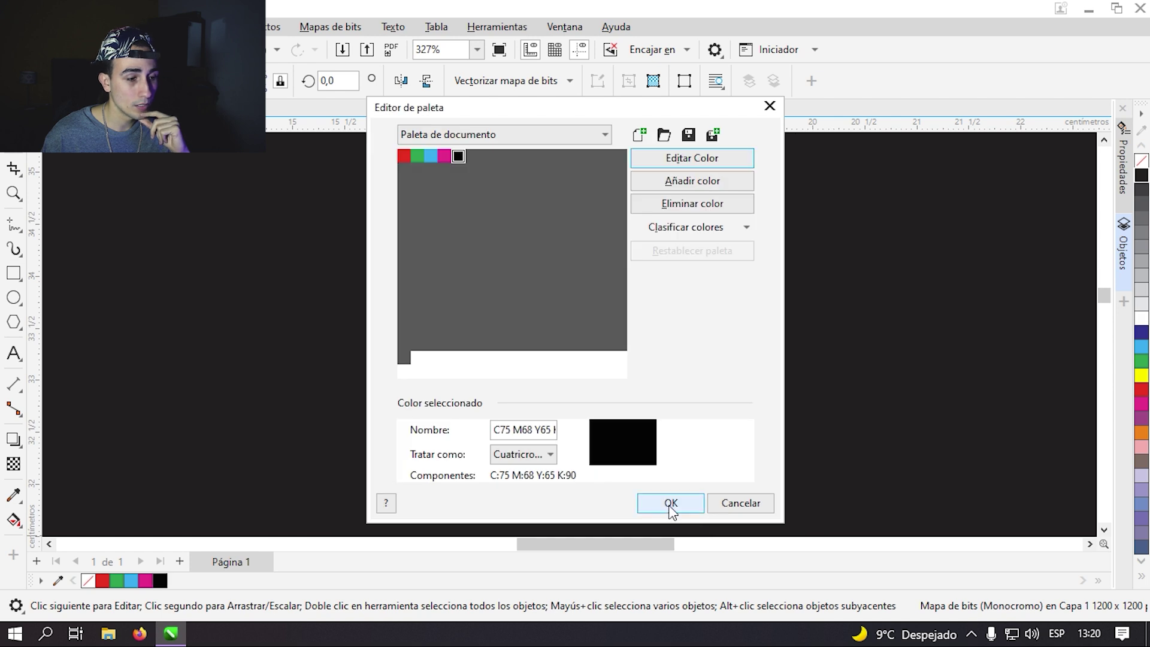
left_click(669, 503)
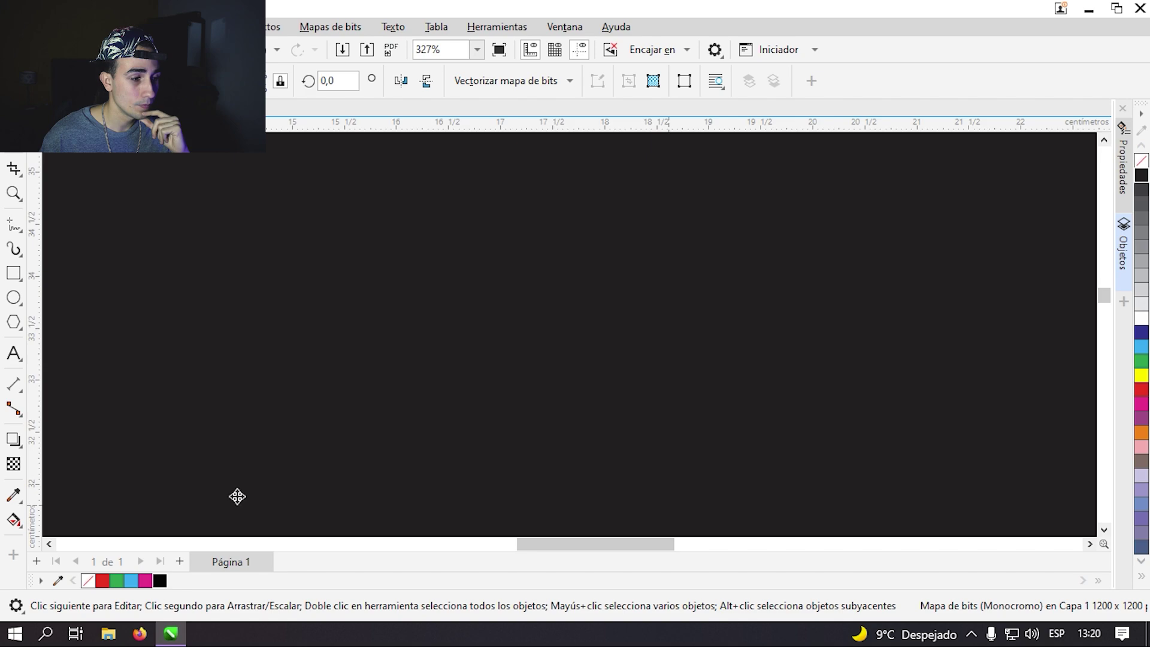
Colour the halftone dots with the document palette's edited black, remove the background colour and deselect the bitmap.
left_click(159, 581)
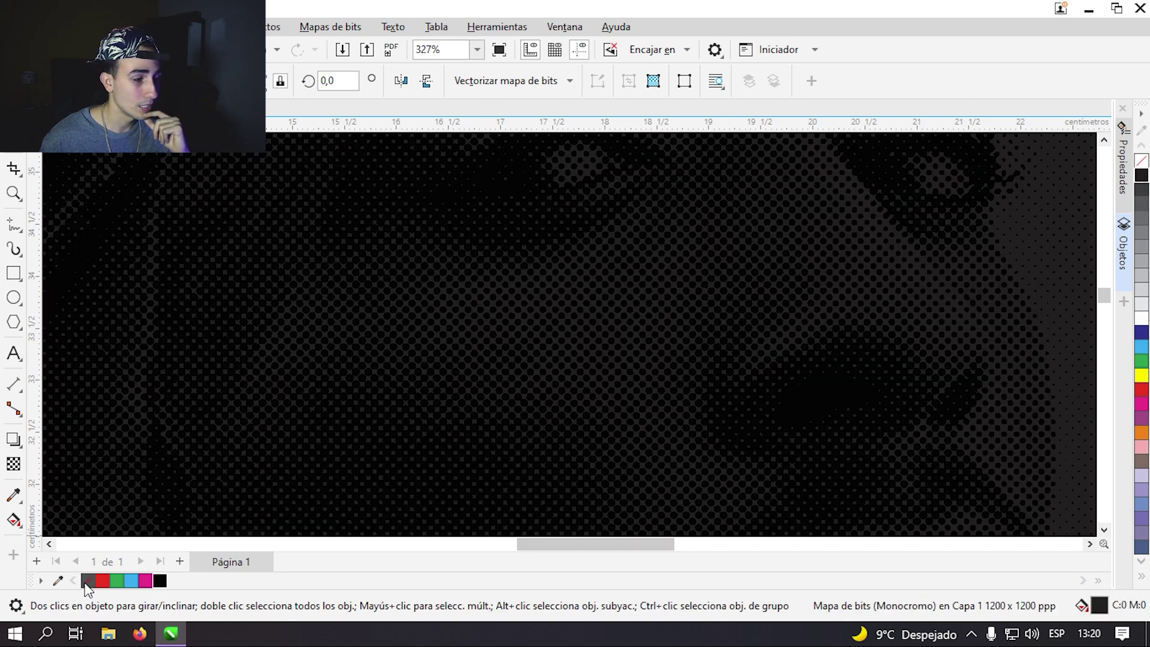
left_click(88, 580)
scroll(461, 285, "down", 3)
scroll(461, 284, "down", 5)
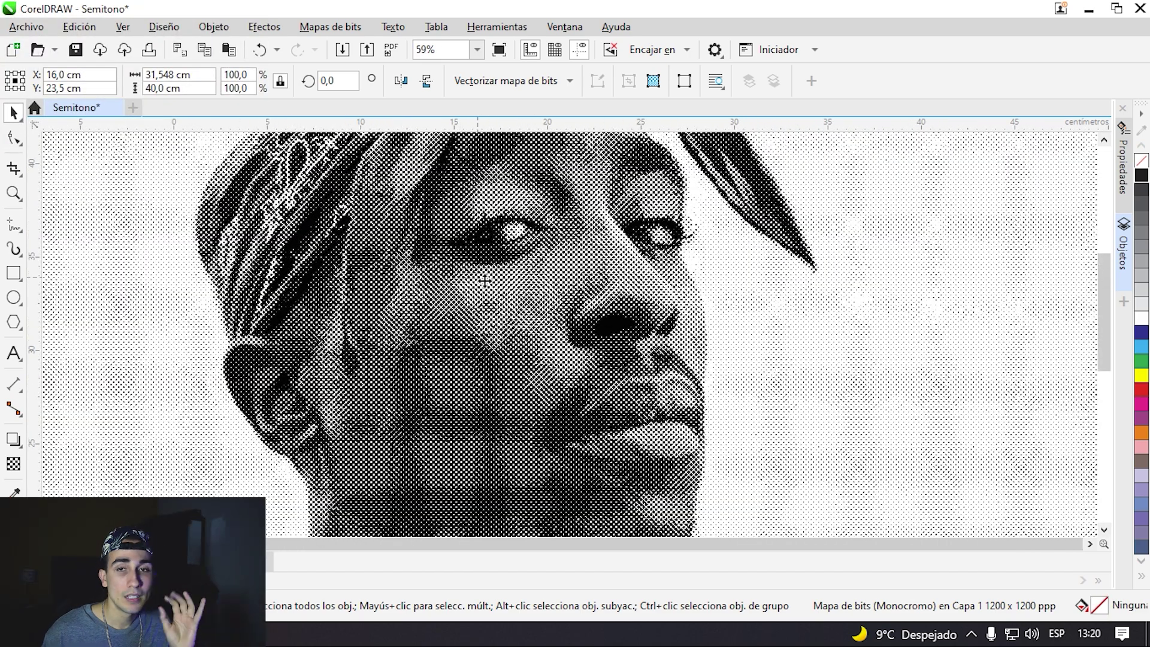
left_click(819, 245)
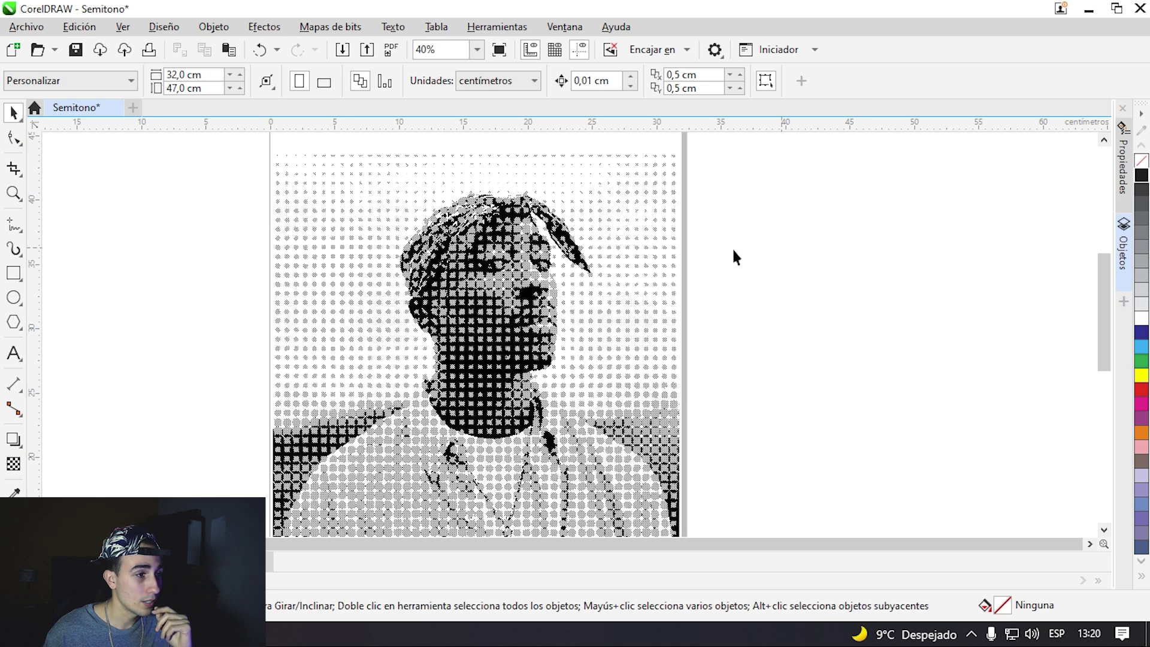
scroll(577, 226, "down", 2)
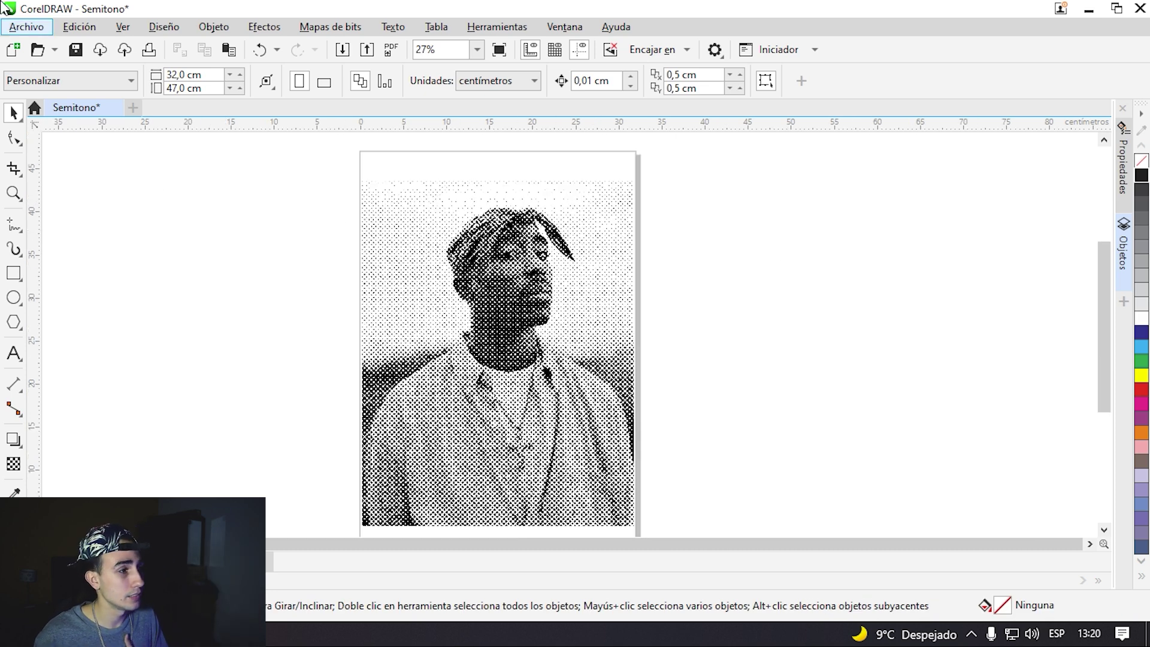
Export the document to the desktop (Escritorio) as a PDF named Semitono with the Distribución de documentos preset.
left_click(36, 28)
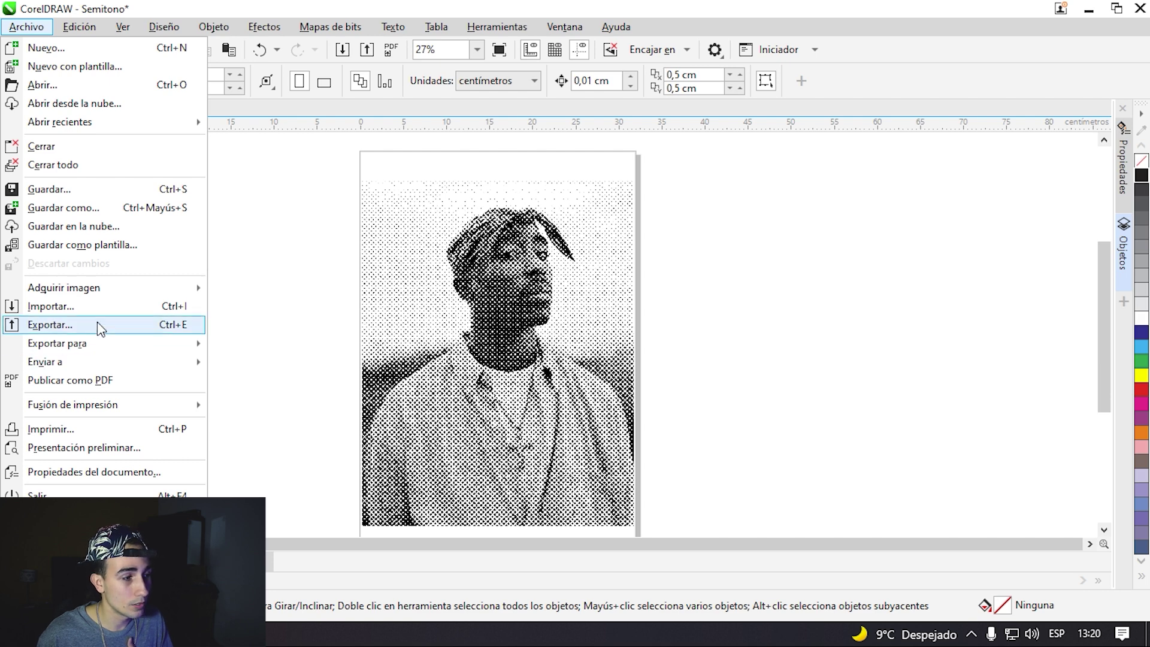
left_click(51, 324)
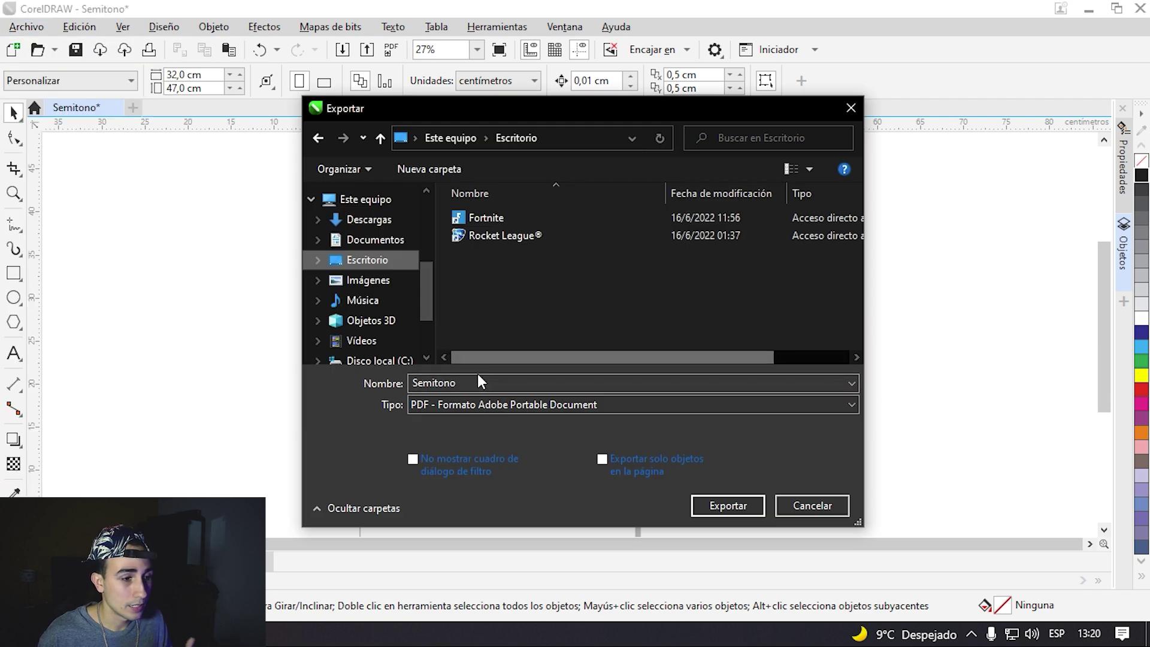
left_click(436, 402)
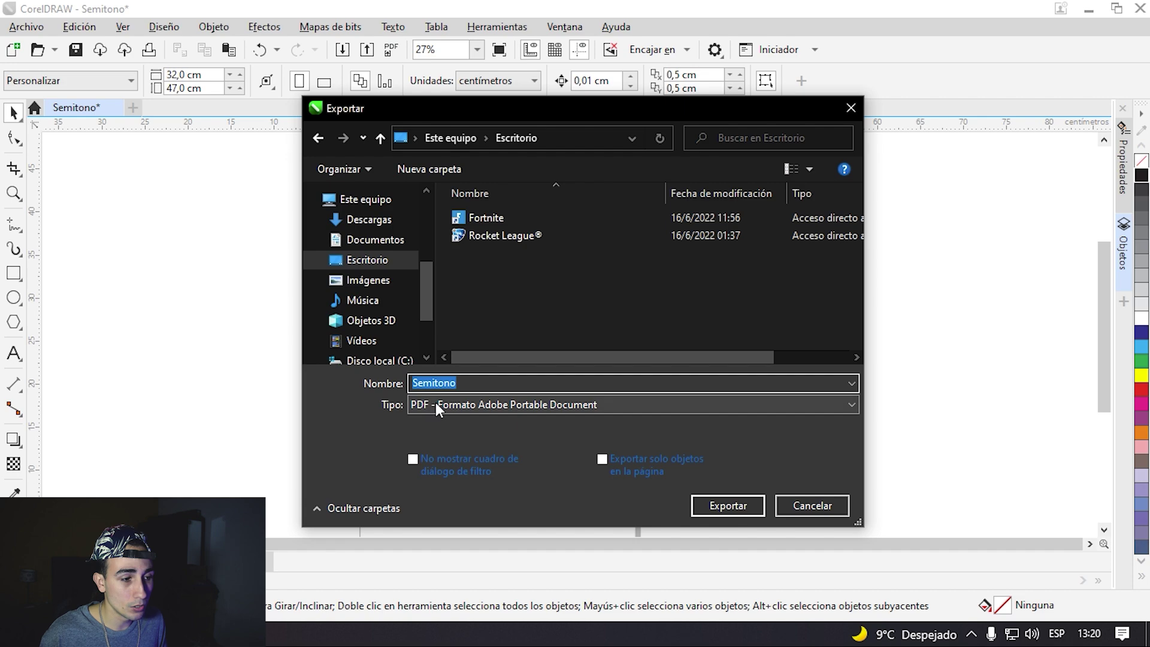
left_click(452, 400)
left_click(731, 508)
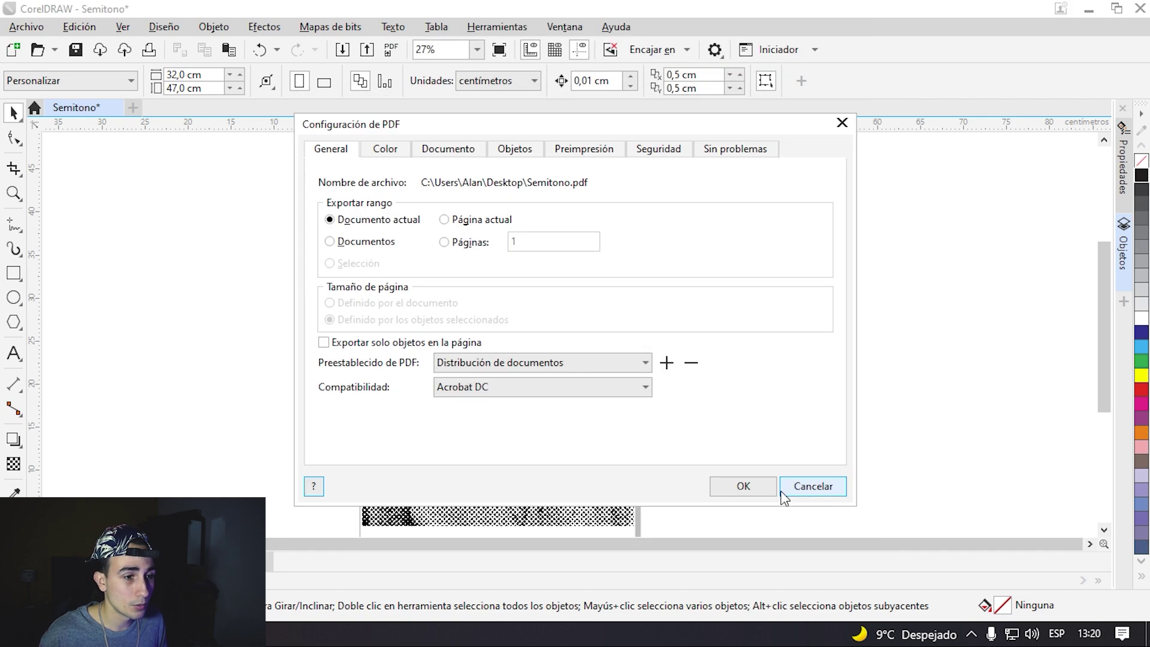
left_click(741, 484)
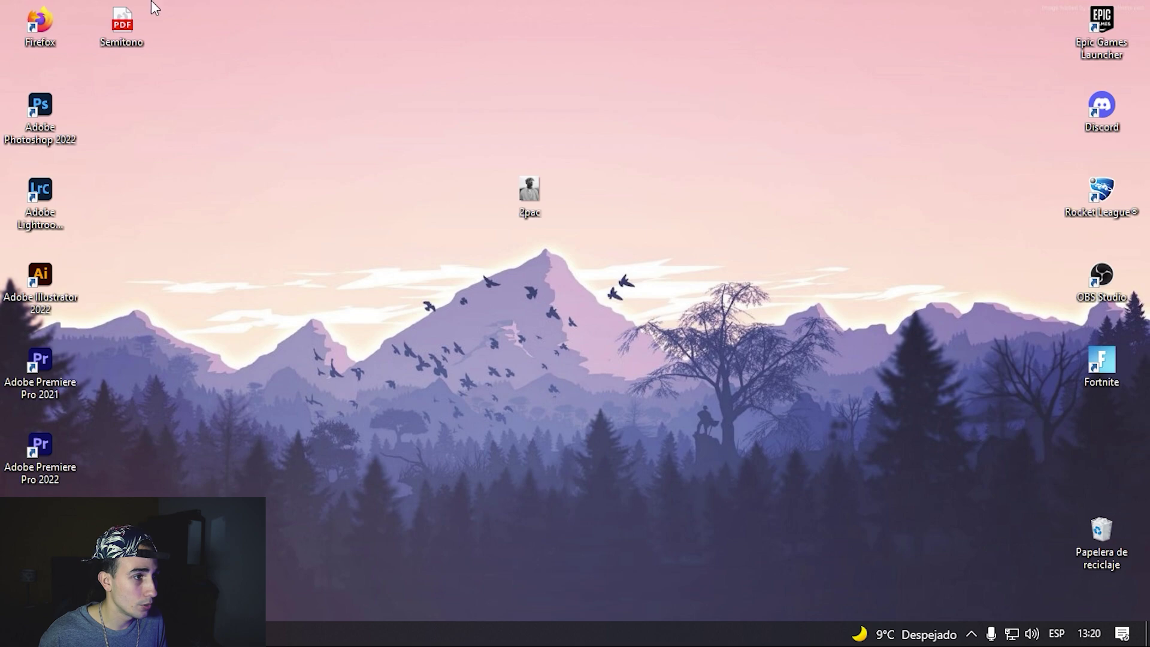
Move the Semitono PDF toward the middle of the desktop and open it to check the top of the halftone page.
left_click_drag(147, 12, 453, 284)
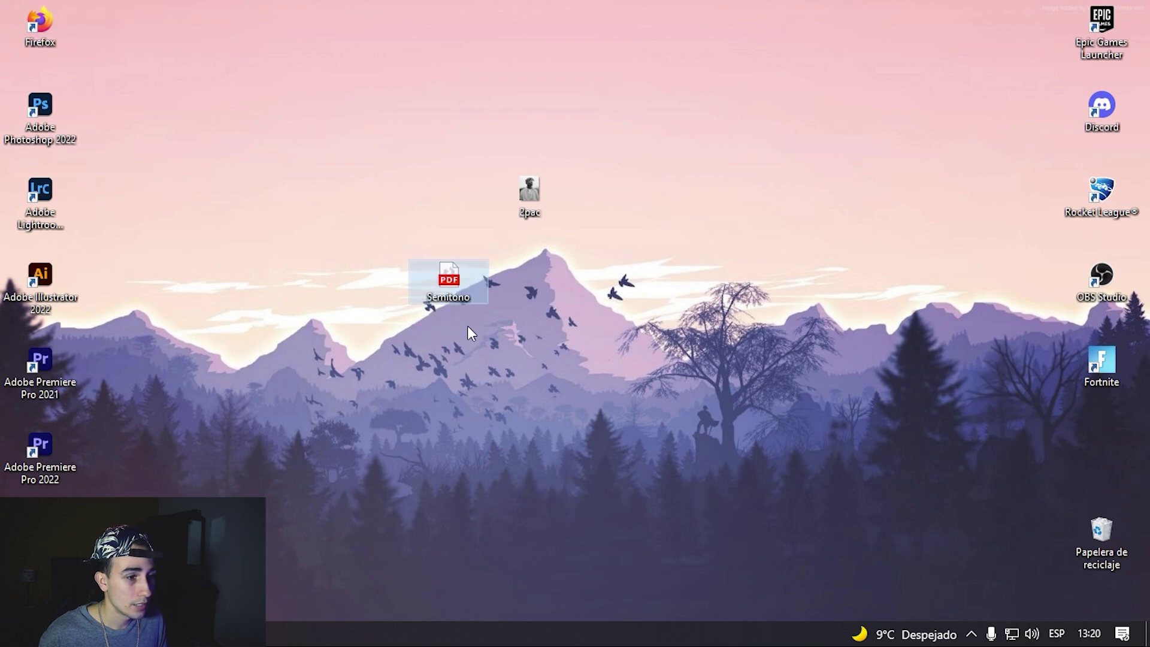
double_click(454, 284)
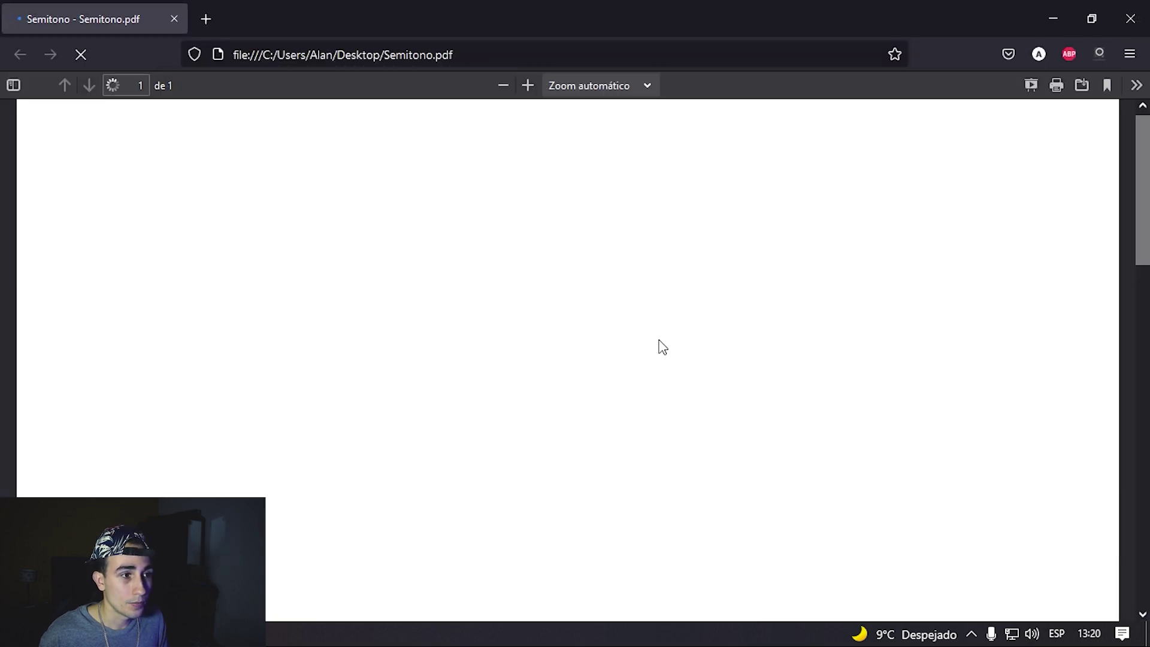
mouse_move(1139, 120)
left_mouse_down()
mouse_move(1142, 527)
mouse_move(1144, 111)
left_mouse_up()
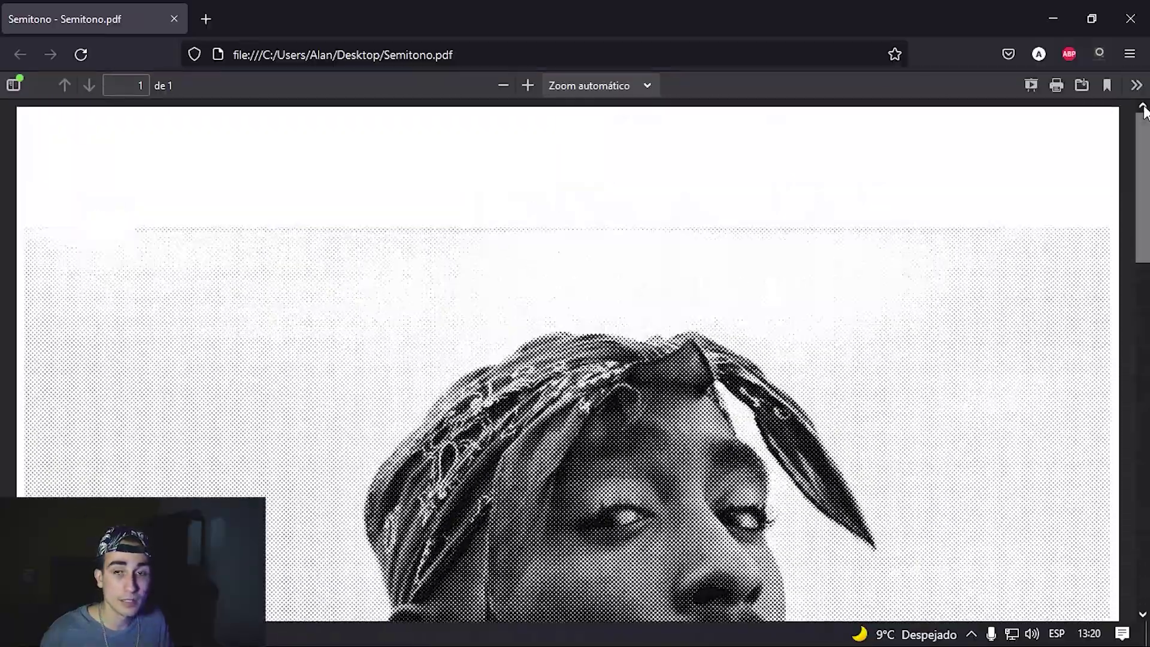